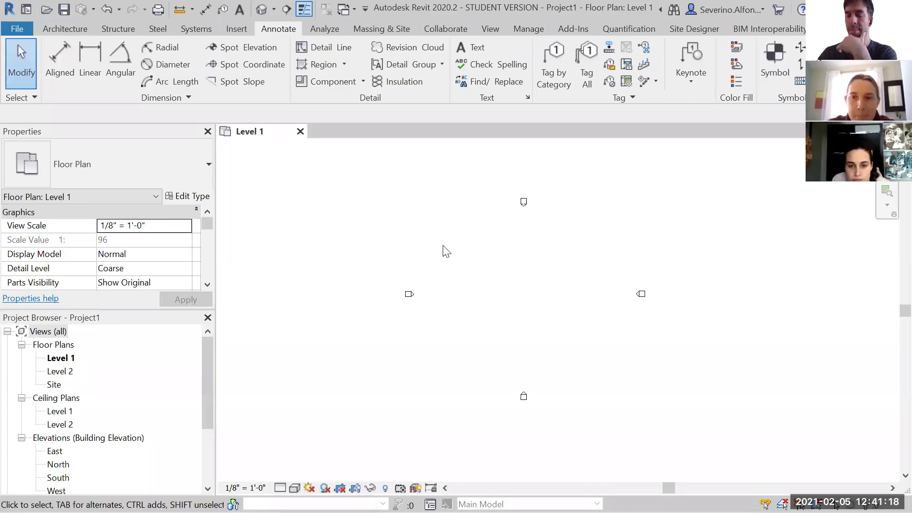
Step: Create a rectangular Wood Joist 10" - Ceramic Tile floor about 44' by 32' on Level 1, between the elevation markers
right_click(468, 265)
middle_drag(430, 244, 409, 258)
scroll(440, 339, up, 1)
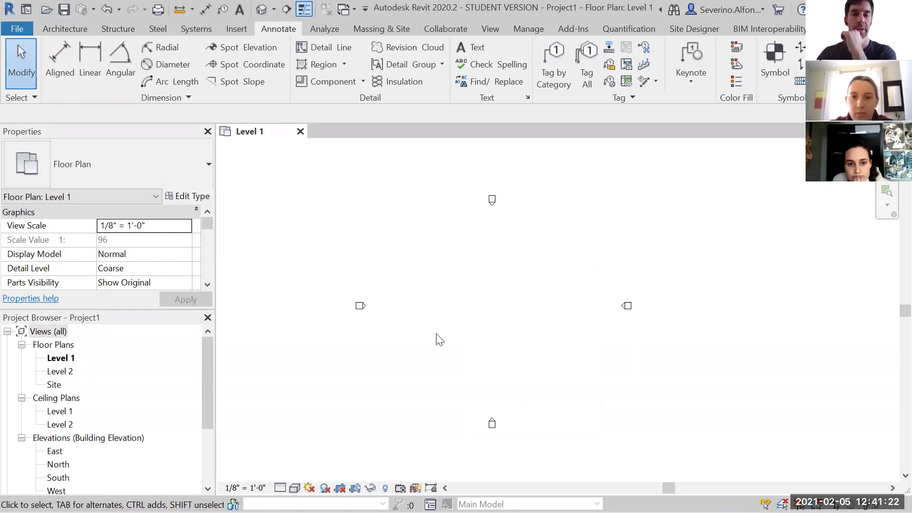
click(73, 30)
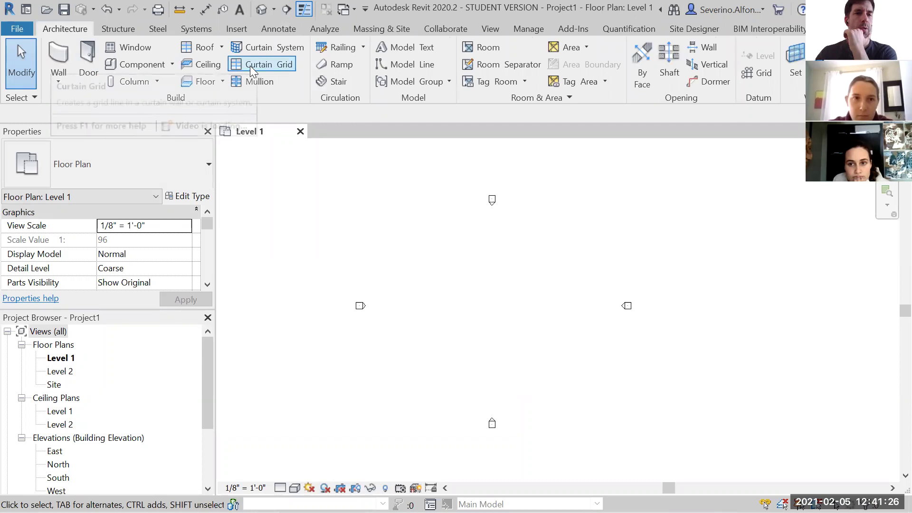
click(112, 167)
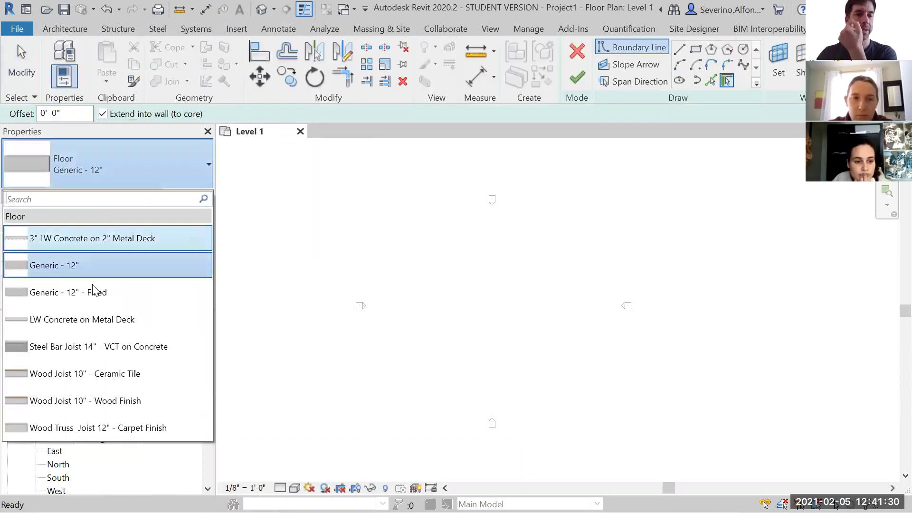
click(95, 374)
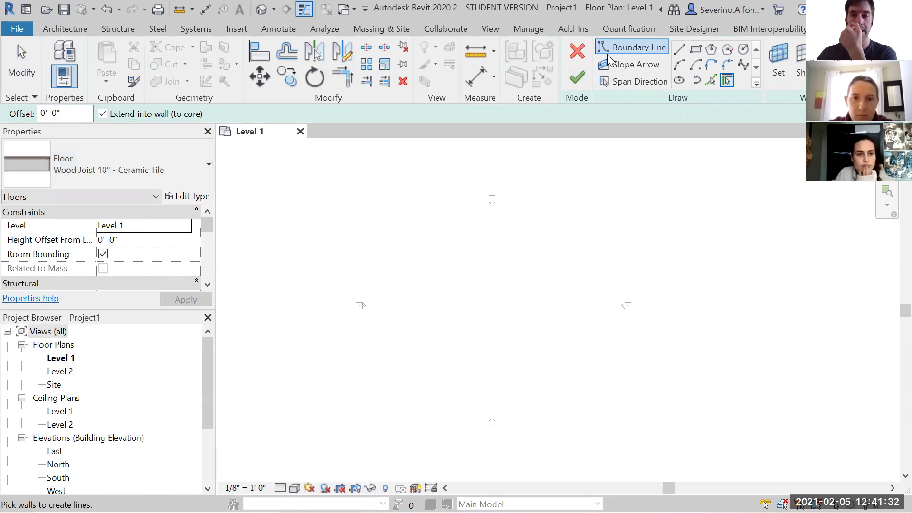
click(696, 49)
click(444, 284)
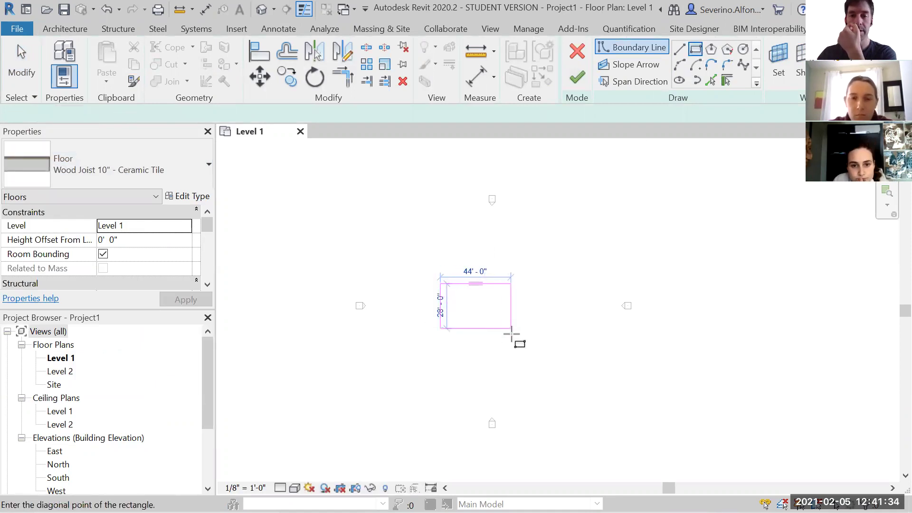
click(510, 335)
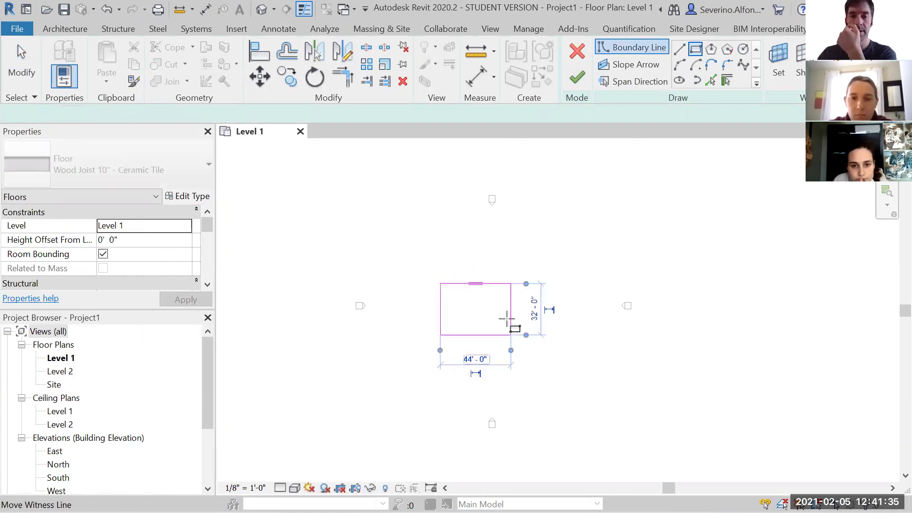
click(579, 81)
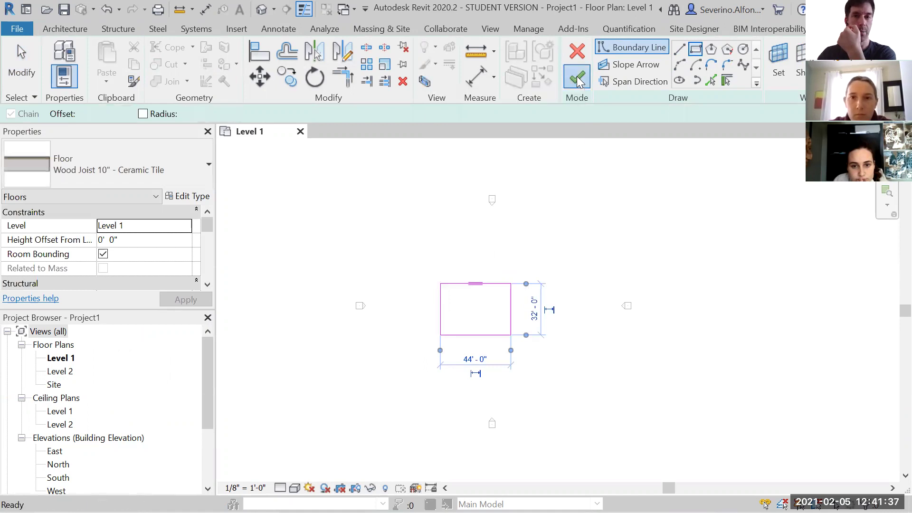
Step: Create a matching Wood Joist 10" - Ceramic Tile floor on Level 2 by tracing the corners of the floor below
double_click(65, 374)
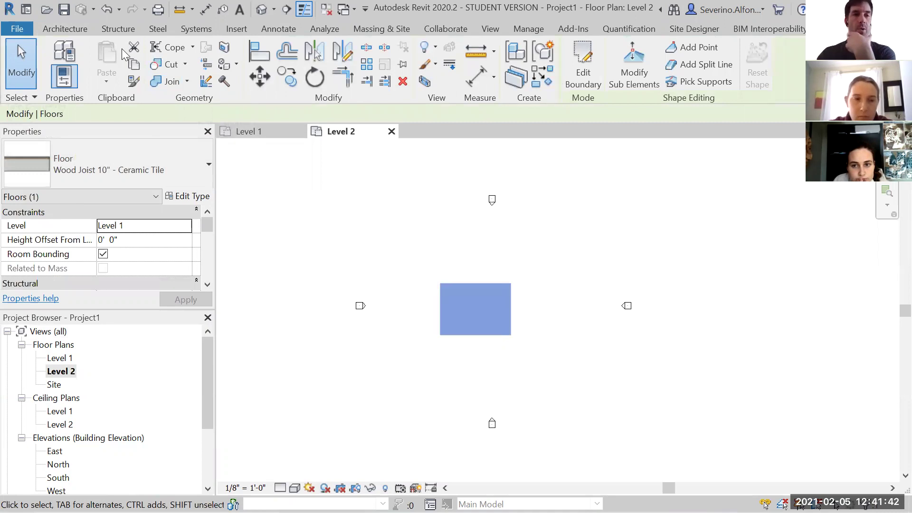
click(67, 29)
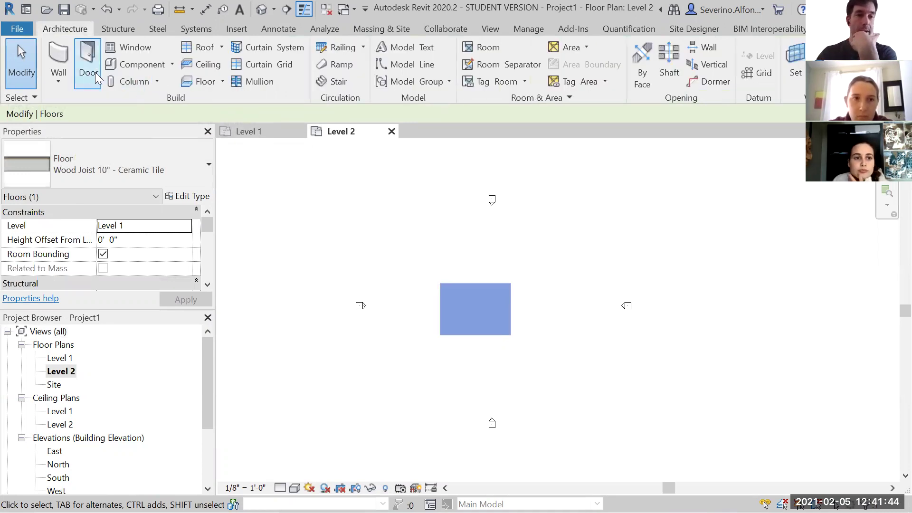
click(195, 82)
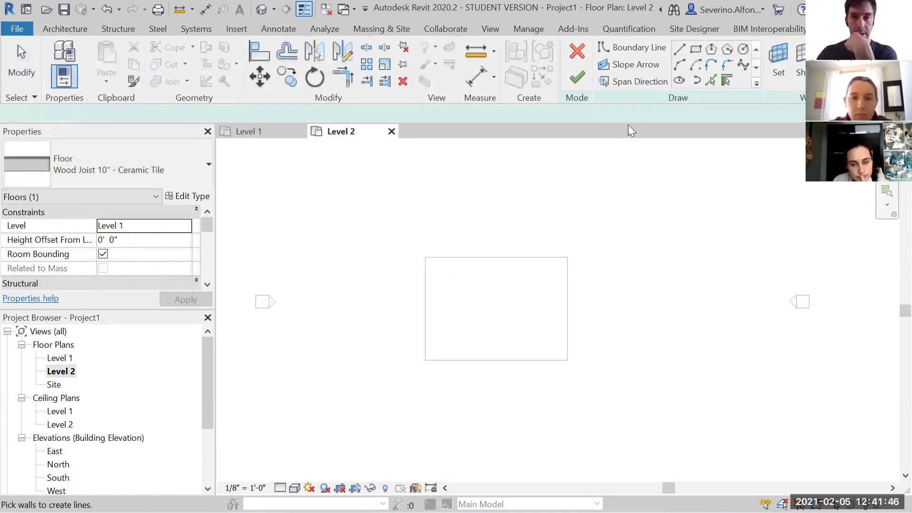
click(695, 49)
click(425, 257)
click(567, 360)
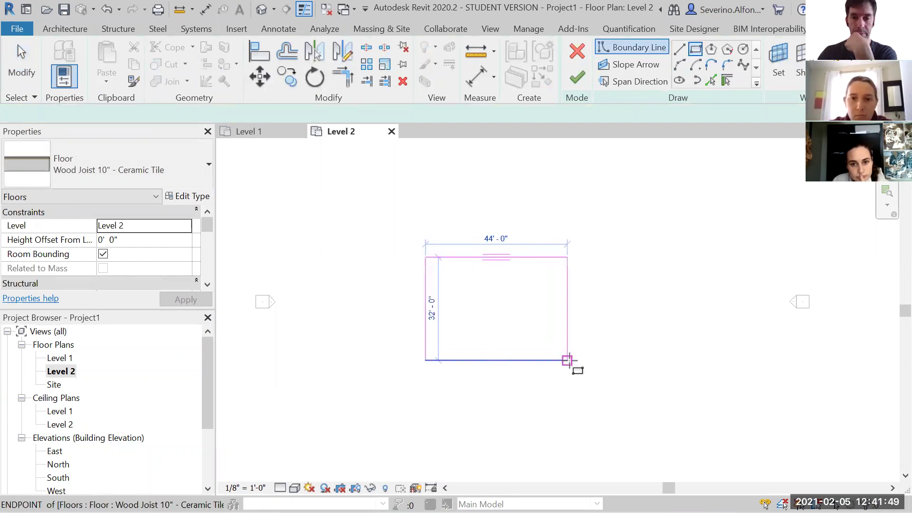
click(578, 79)
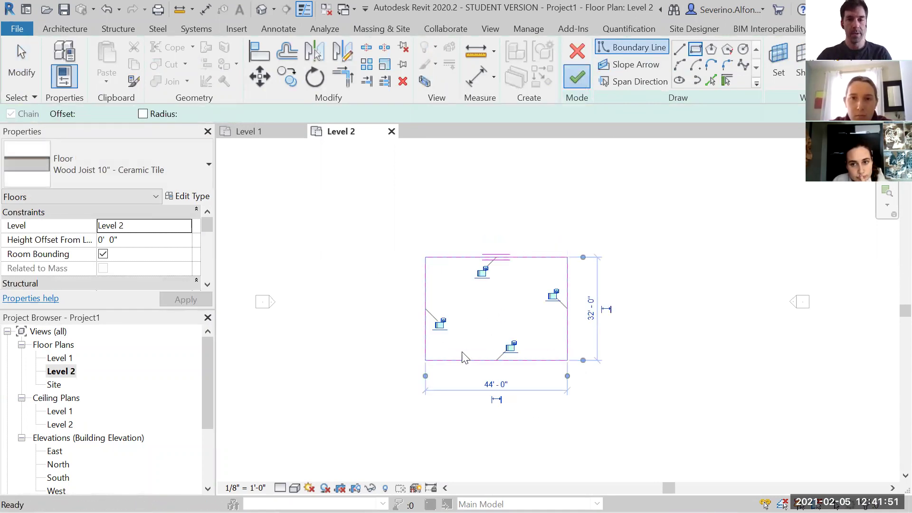
Step: On Level 1, draw three connected Interior - 6 1/8" Partition (2-hr) walls up to Level 2, zigzagging across the floor with an 11' middle segment
double_click(59, 358)
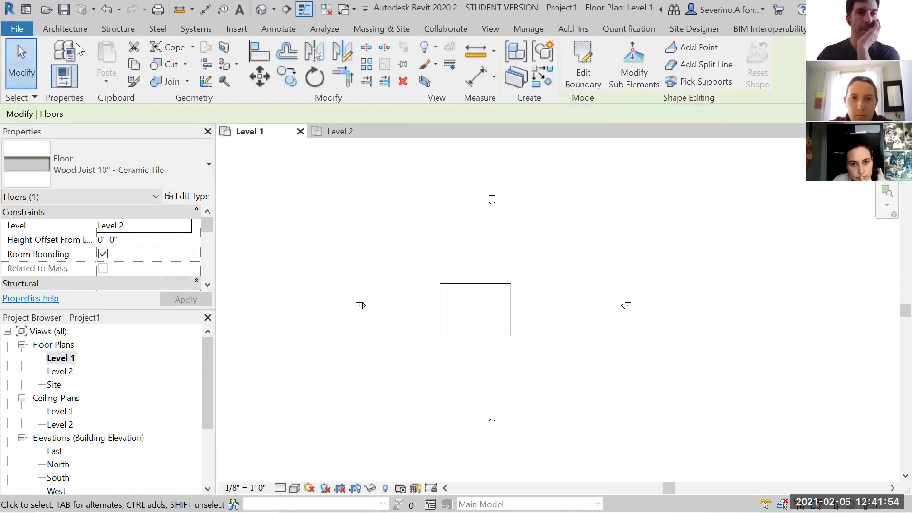
click(67, 30)
click(58, 81)
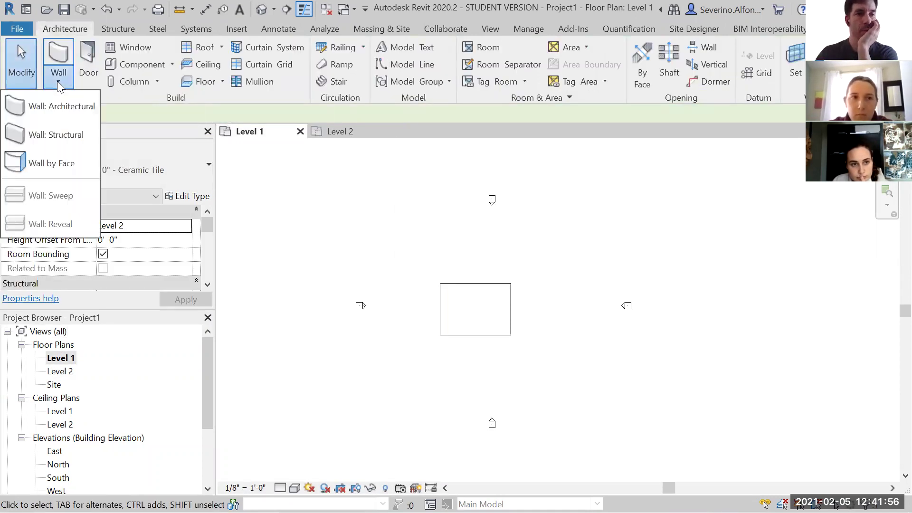
click(57, 106)
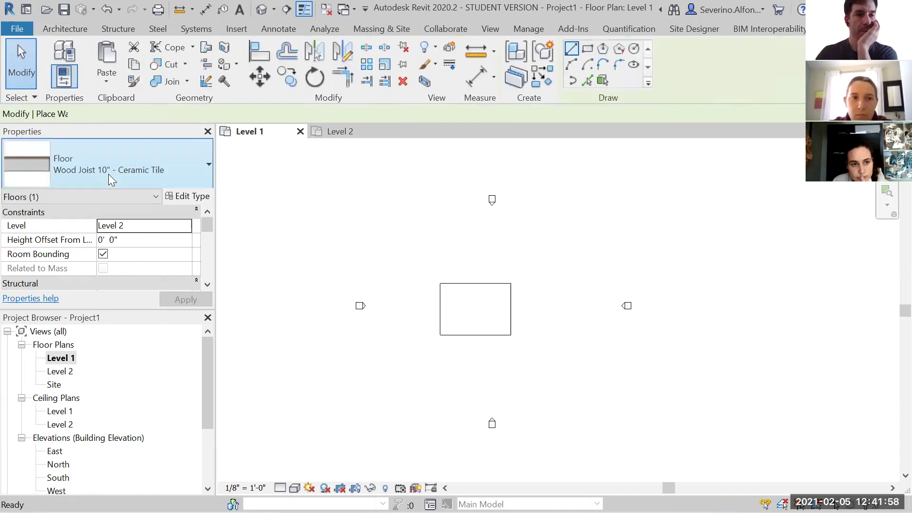
click(108, 174)
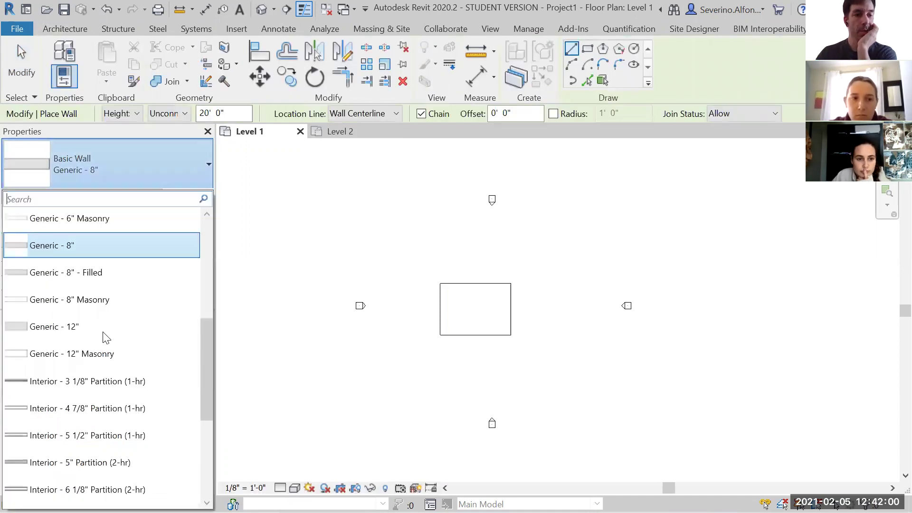
scroll(102, 336, down, 3)
click(90, 318)
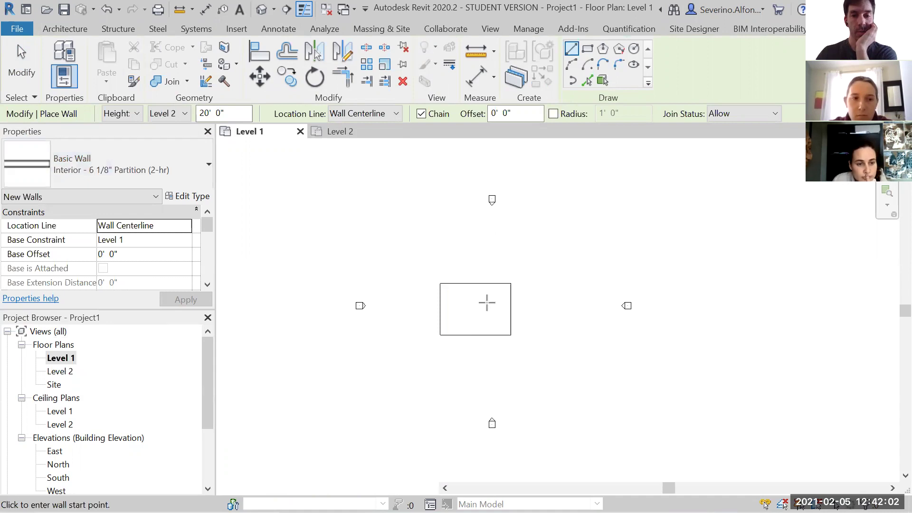
scroll(496, 310, up, 3)
click(440, 258)
click(440, 308)
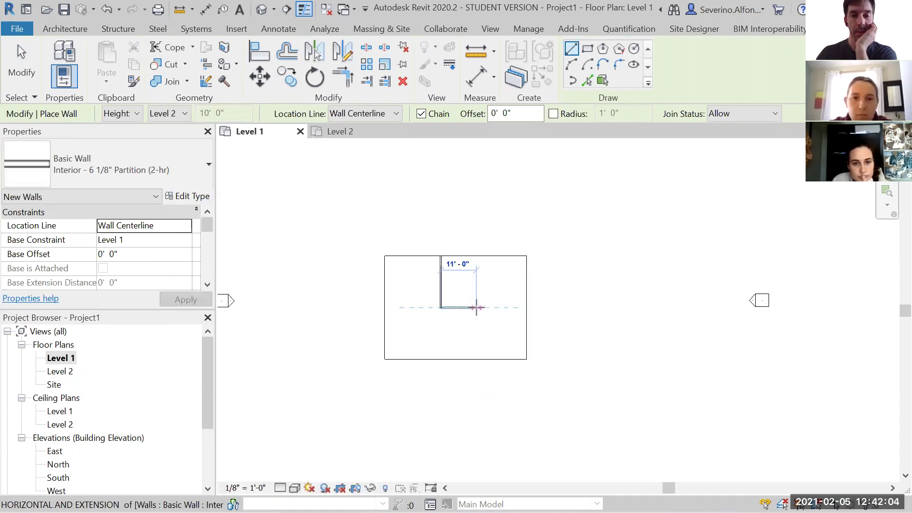
click(476, 358)
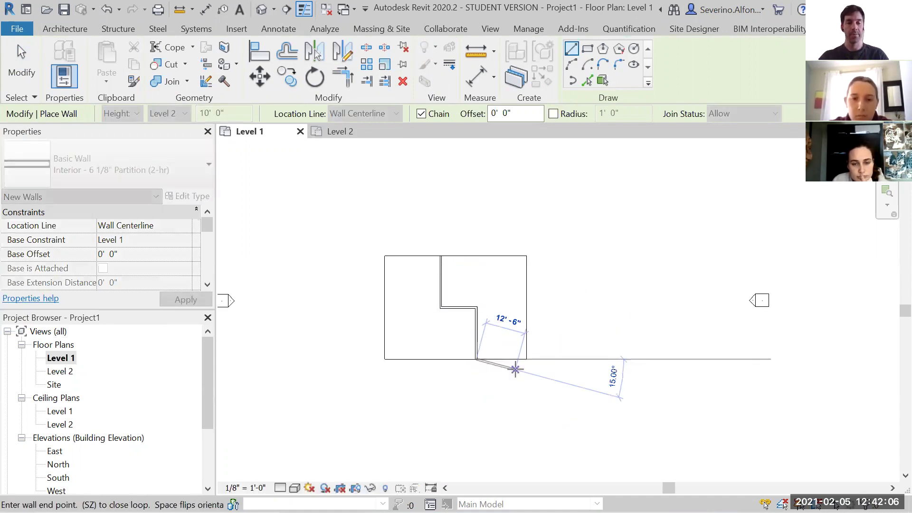
key(Escape)
key(Escape)
Step: In the 3D view, select the whole chain of three partition walls and attach their tops to the Level 2 floor
click(262, 9)
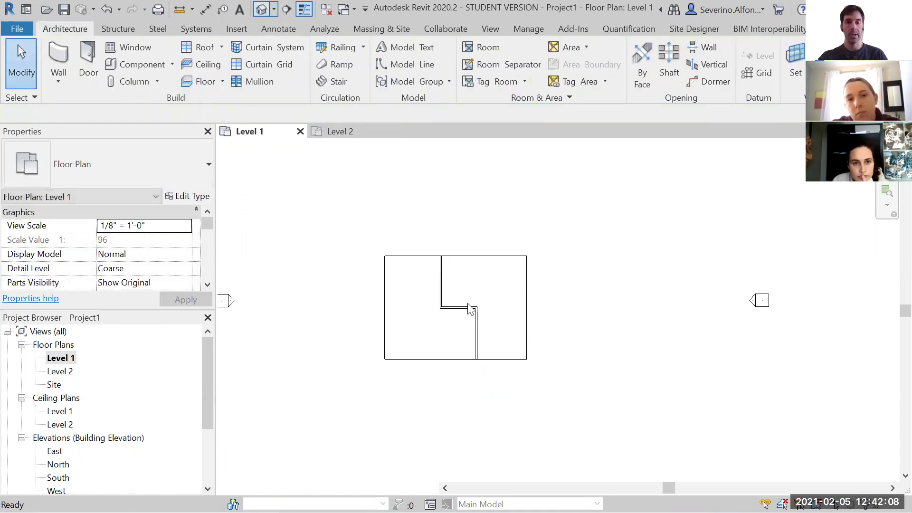
scroll(529, 327, up, 5)
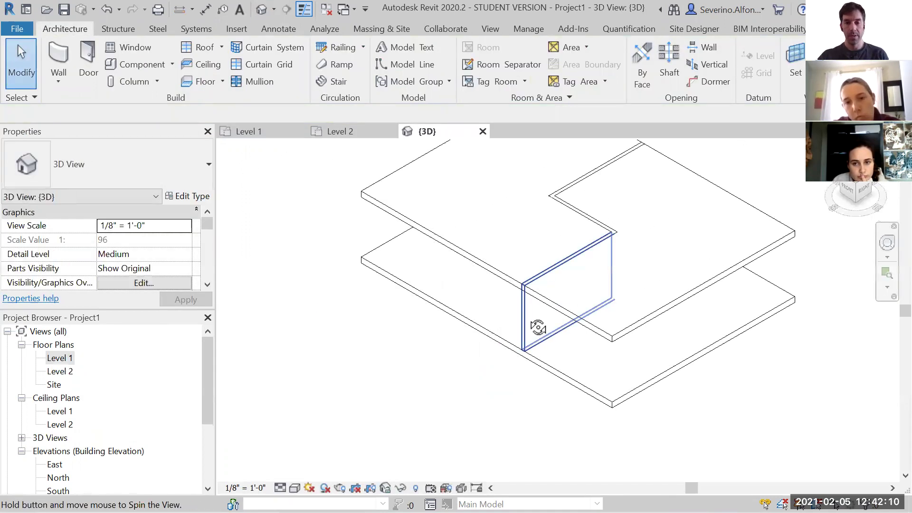
shift+middle_drag(546, 366, 550, 295)
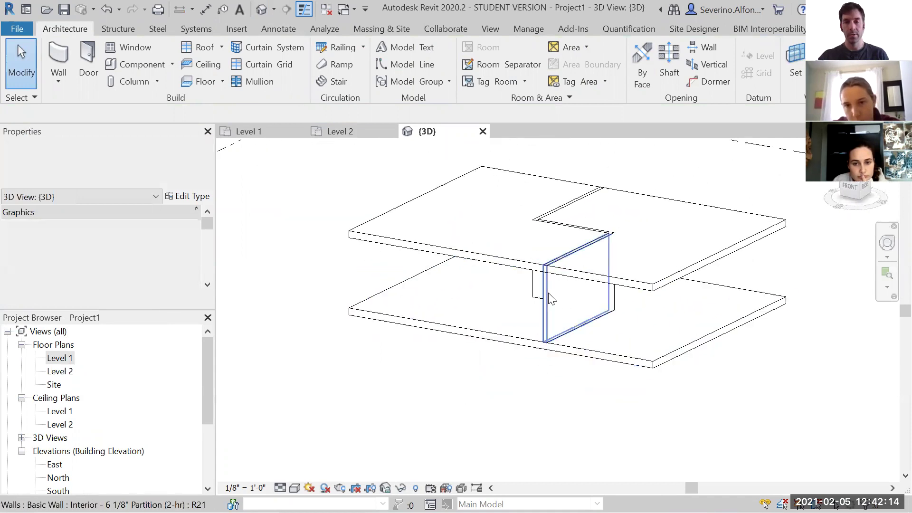
key(Tab)
click(550, 299)
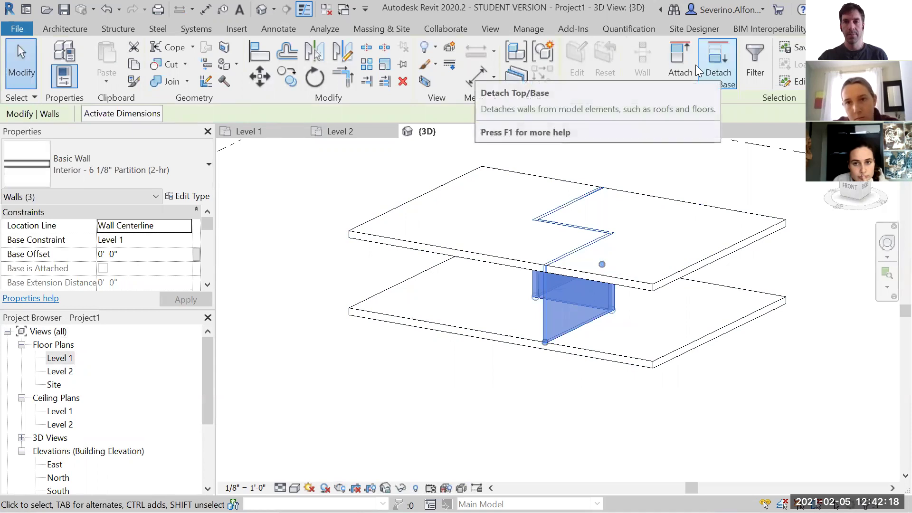
click(715, 72)
click(675, 287)
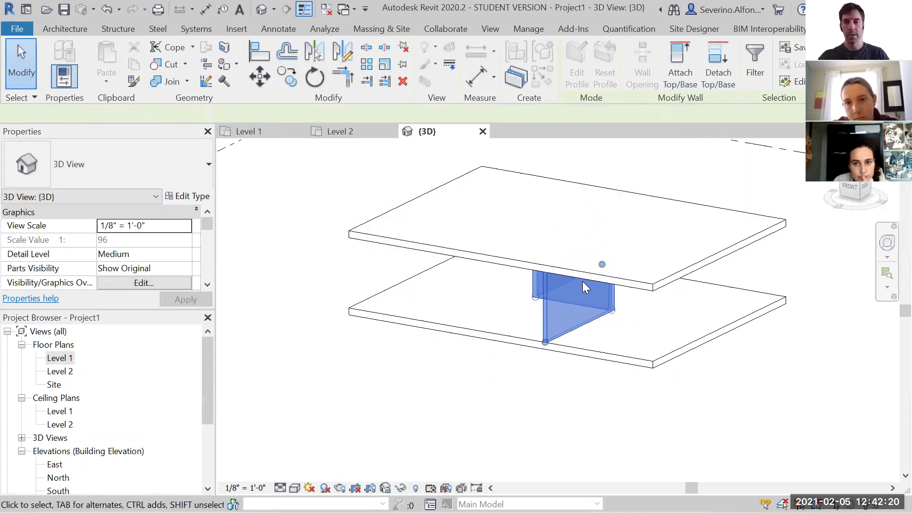
key(Escape)
Step: Examine where the partition walls meet the upper floor in 3D, and reopen the Level 1 floor plan
scroll(551, 304, up, 5)
shift+middle_drag(567, 301, 494, 344)
scroll(475, 346, down, 5)
double_click(71, 358)
scroll(452, 301, up, 3)
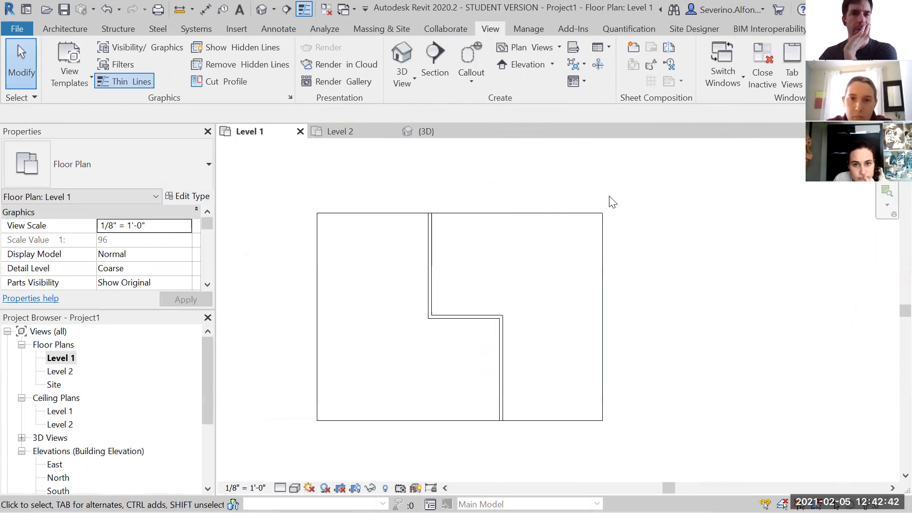
click(381, 27)
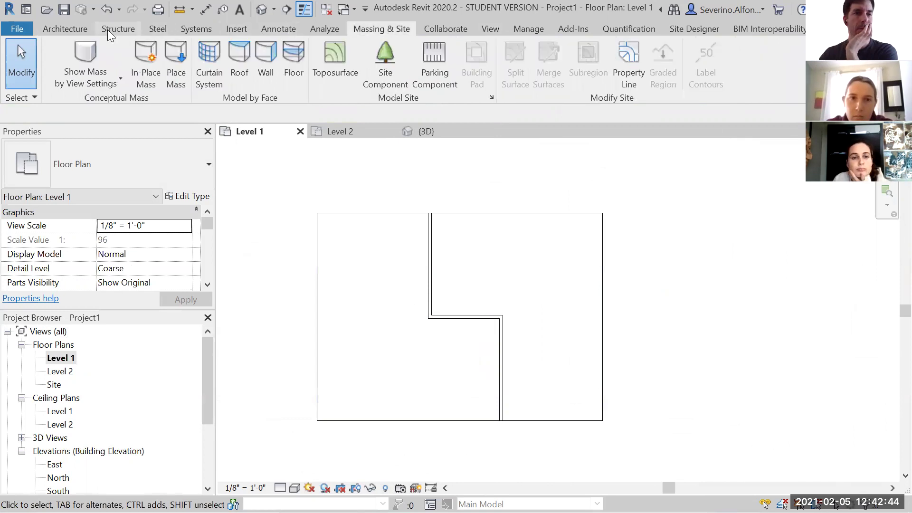
click(72, 27)
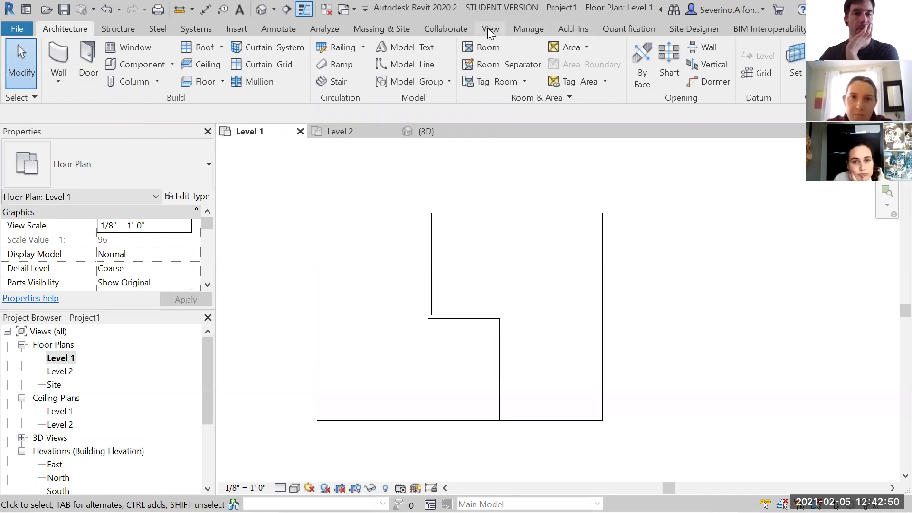
click(275, 28)
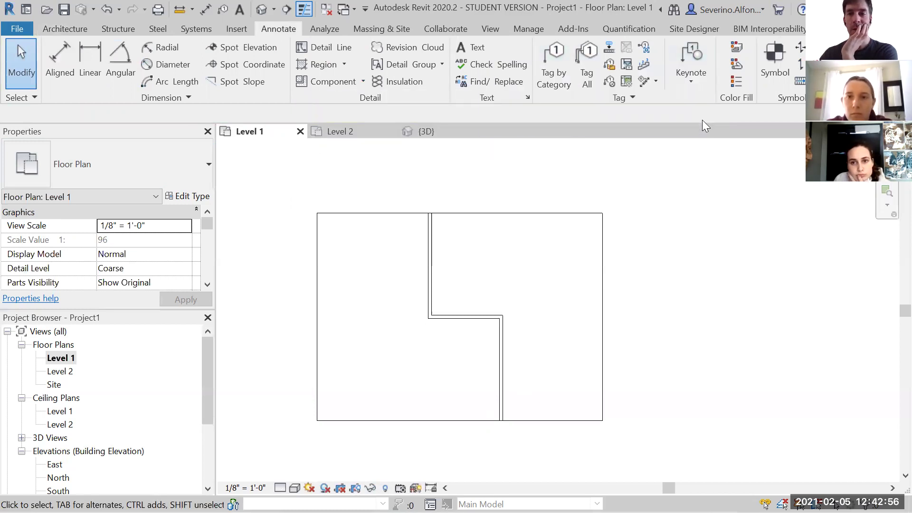
click(452, 267)
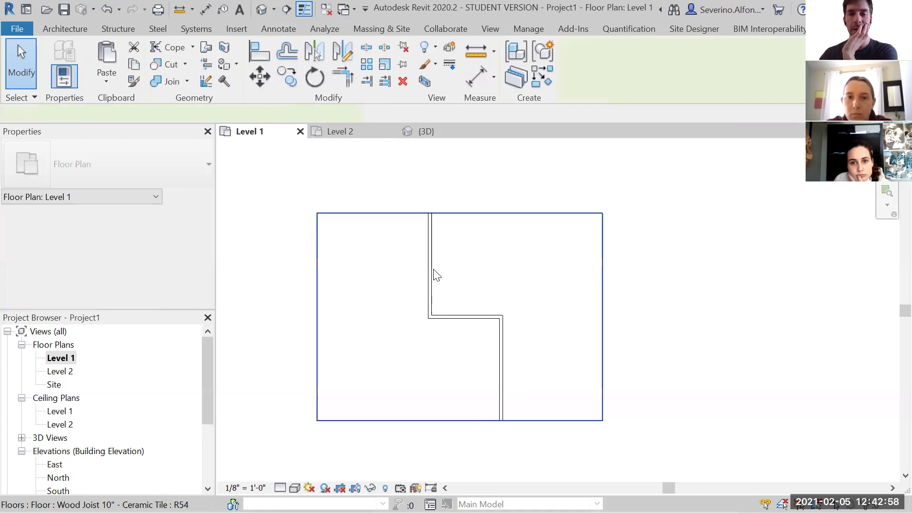
key(t)
key(g)
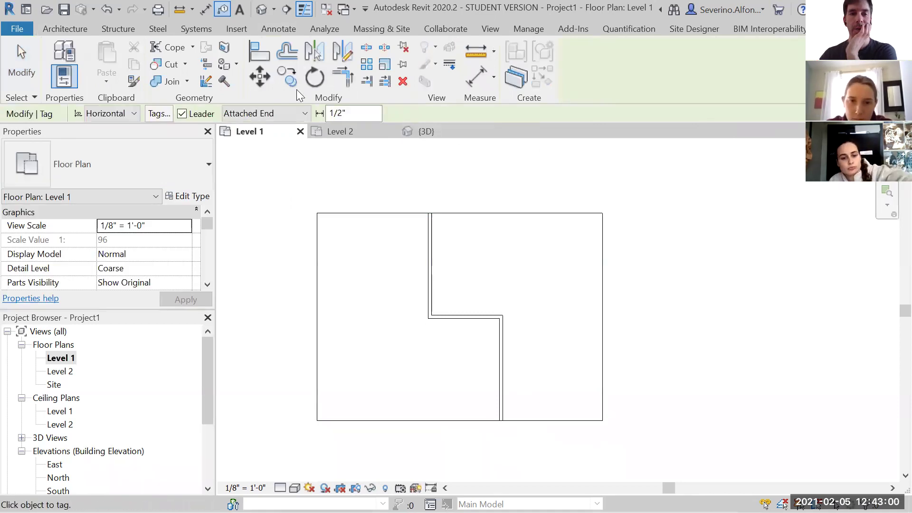
key(Escape)
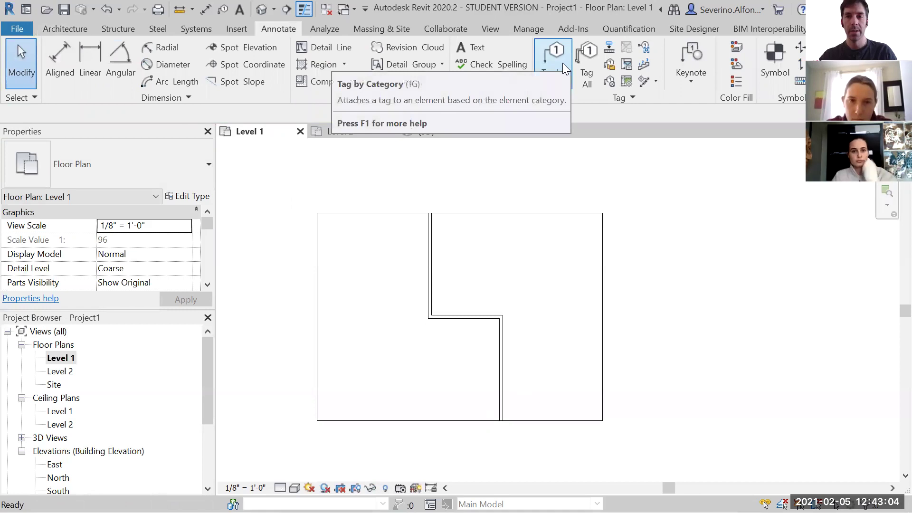
Step: Tag the upper and lower vertical partition walls by category, using horizontal tags with attached-end leaders
click(562, 63)
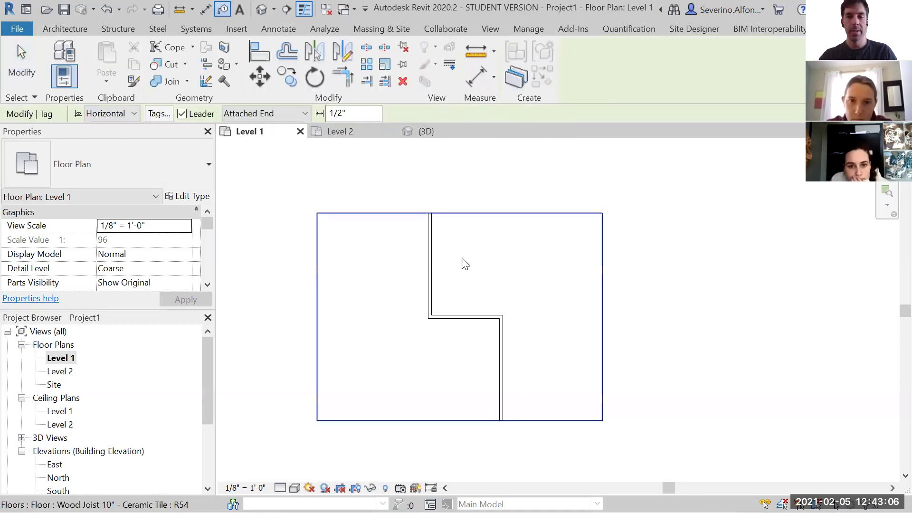
click(432, 263)
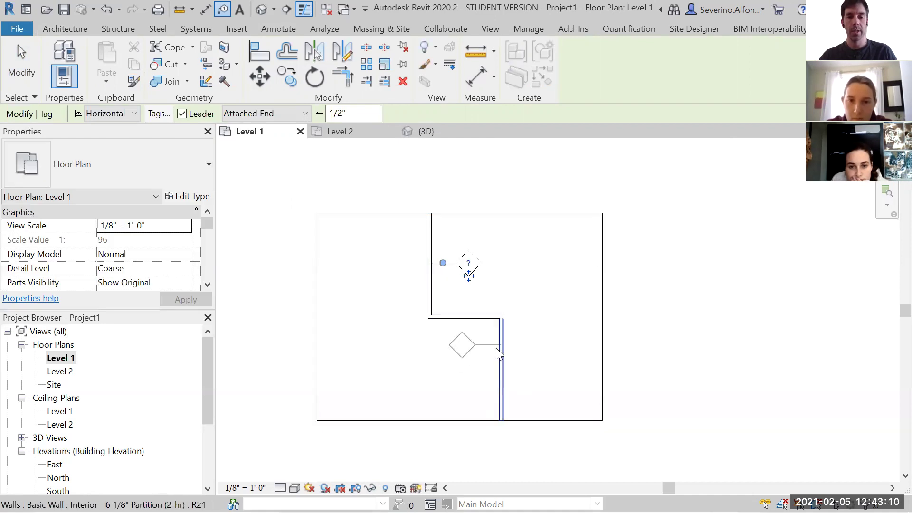
click(499, 377)
key(Escape)
scroll(487, 351, up, 3)
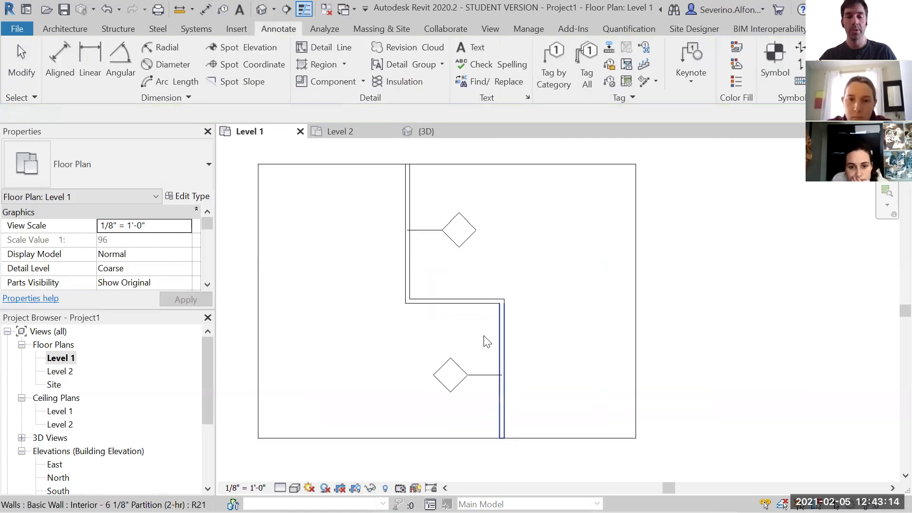
scroll(447, 245, up, 2)
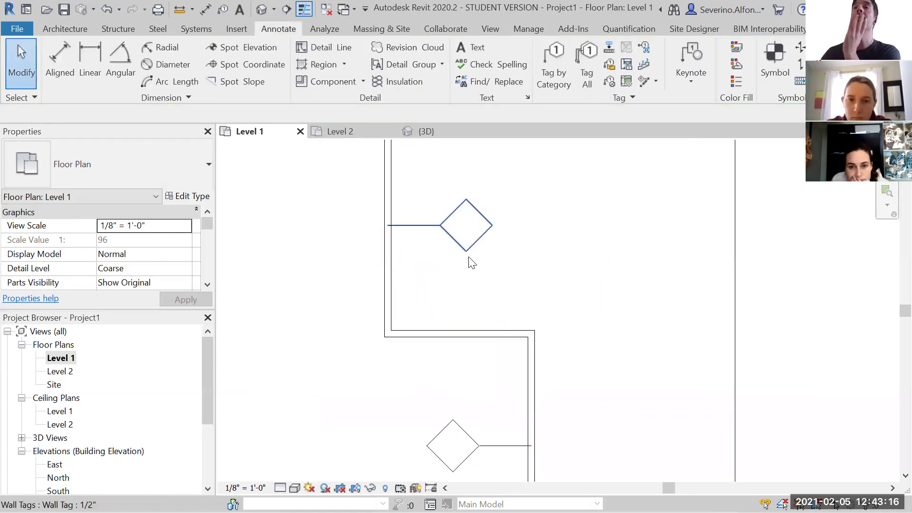
Step: Examine the two wall tags and their leaders against the partition walls in the Level 1 plan
scroll(466, 263, up, 3)
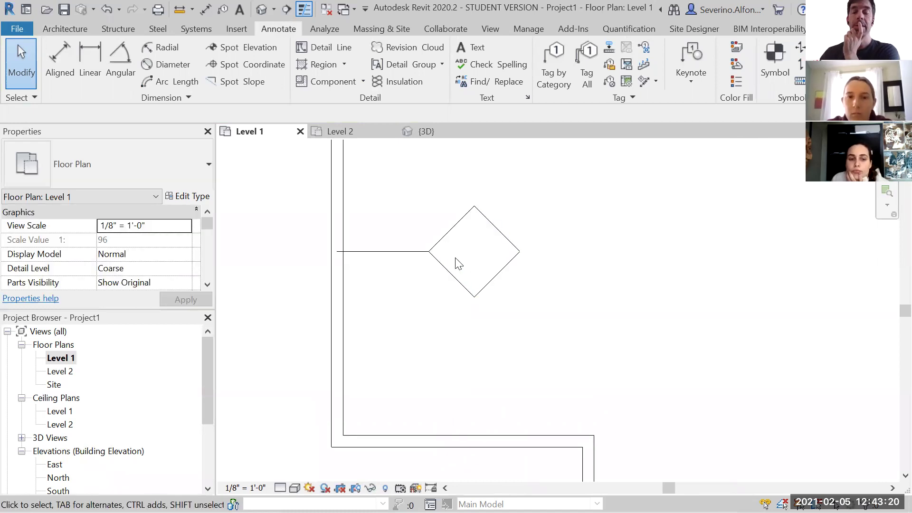
scroll(426, 260, down, 2)
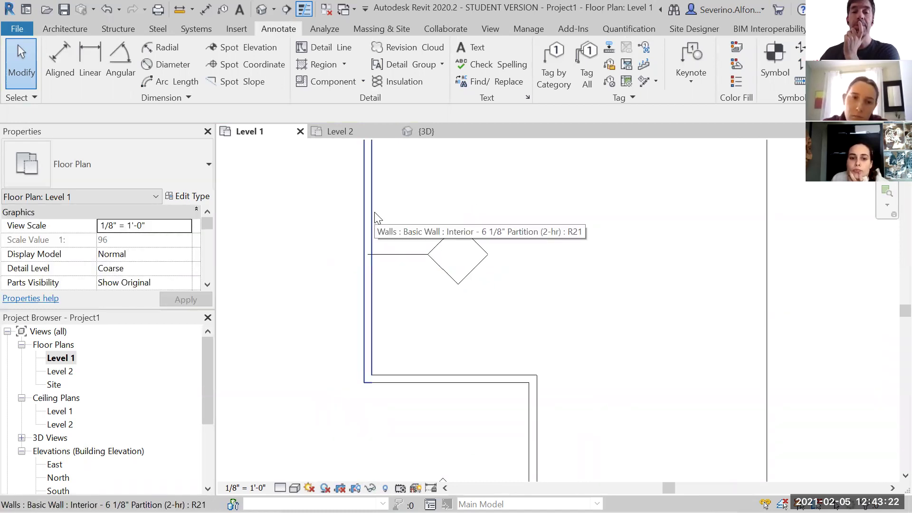
scroll(471, 262, up, 2)
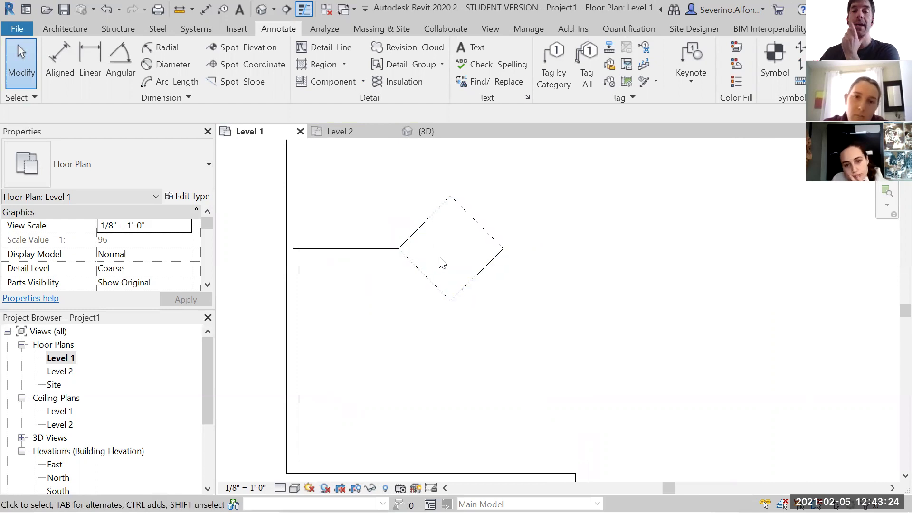
scroll(442, 263, down, 3)
middle_drag(472, 257, 636, 212)
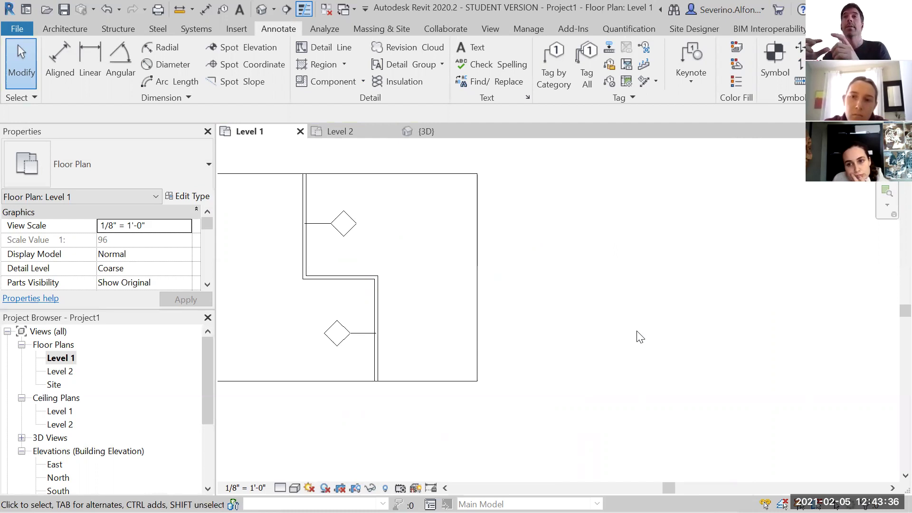
scroll(261, 198, up, 4)
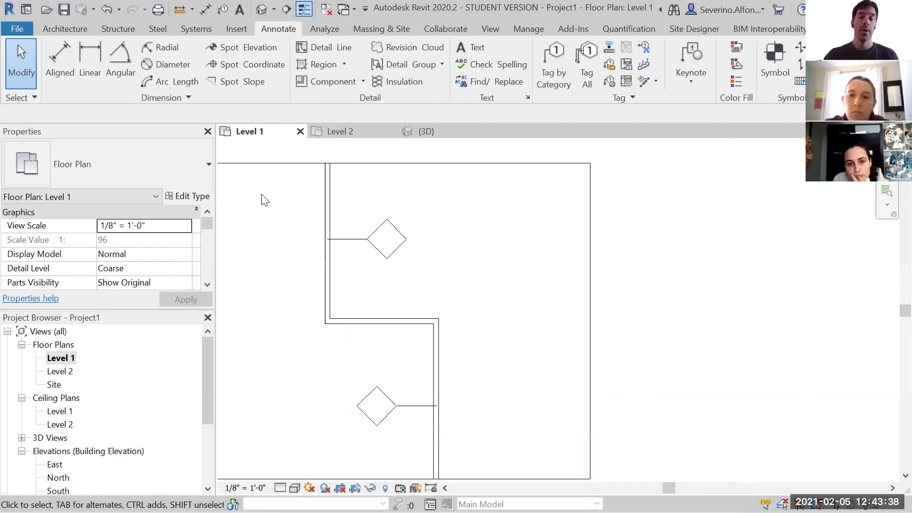
scroll(377, 242, down, 2)
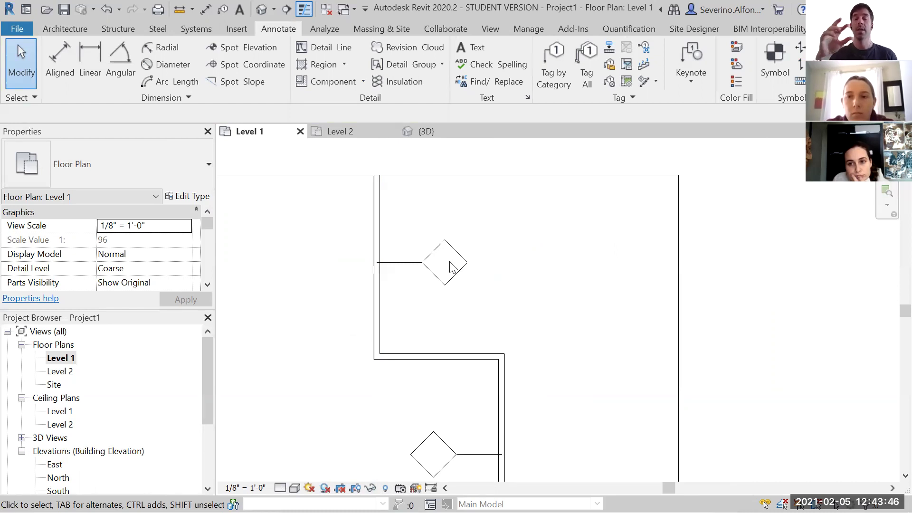
middle_drag(551, 326, 554, 291)
scroll(555, 292, down, 1)
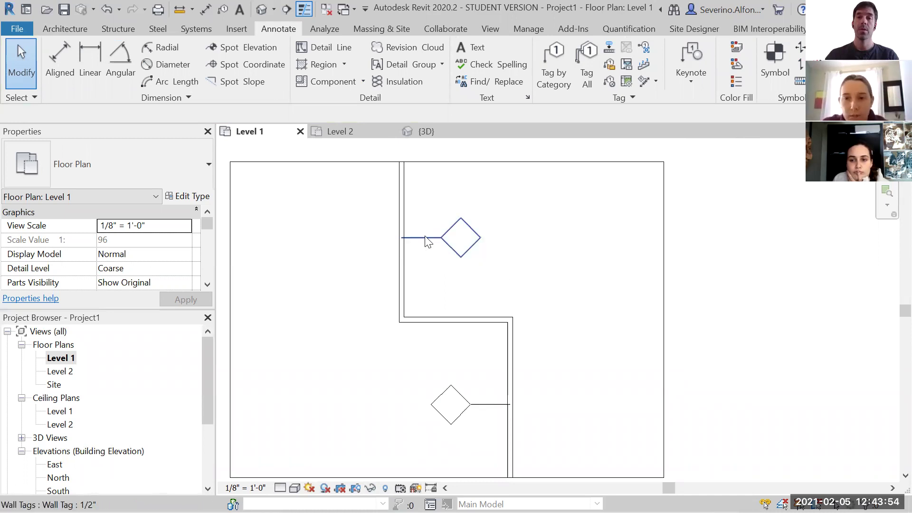
scroll(462, 265, down, 2)
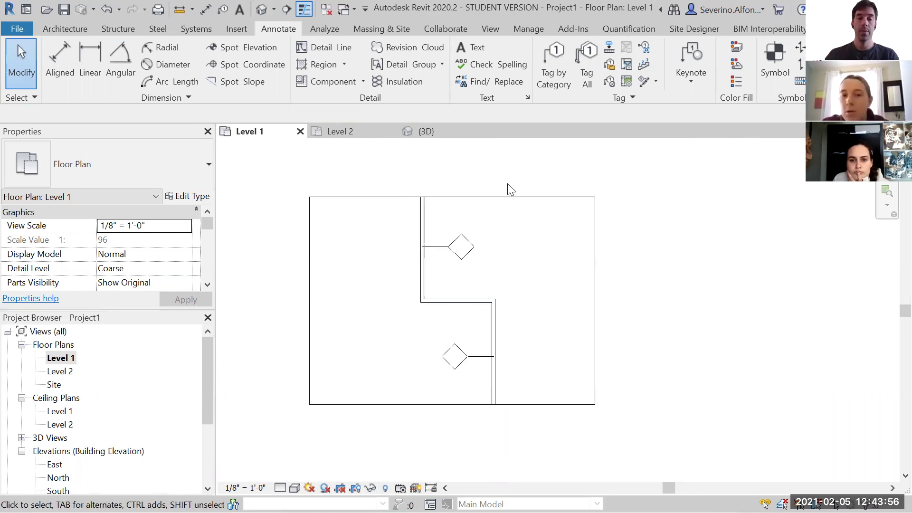
Step: Duplicate the Level 1 floor plan with detailing so the copy keeps the wall tags
right_click(65, 359)
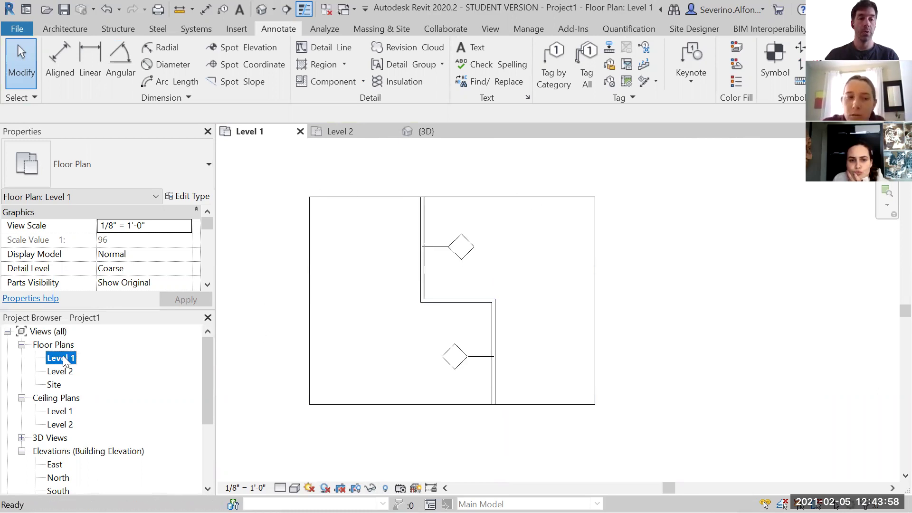
mouse_move(227, 160)
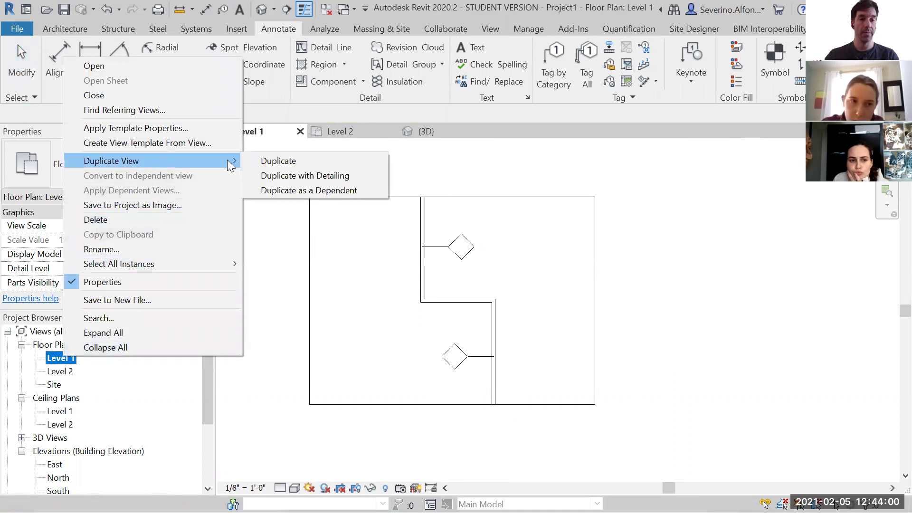
click(290, 176)
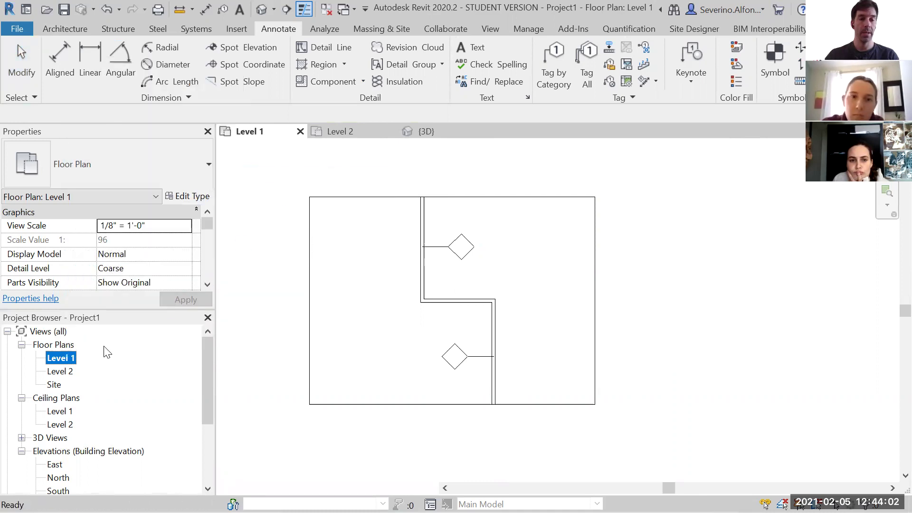
right_click(72, 370)
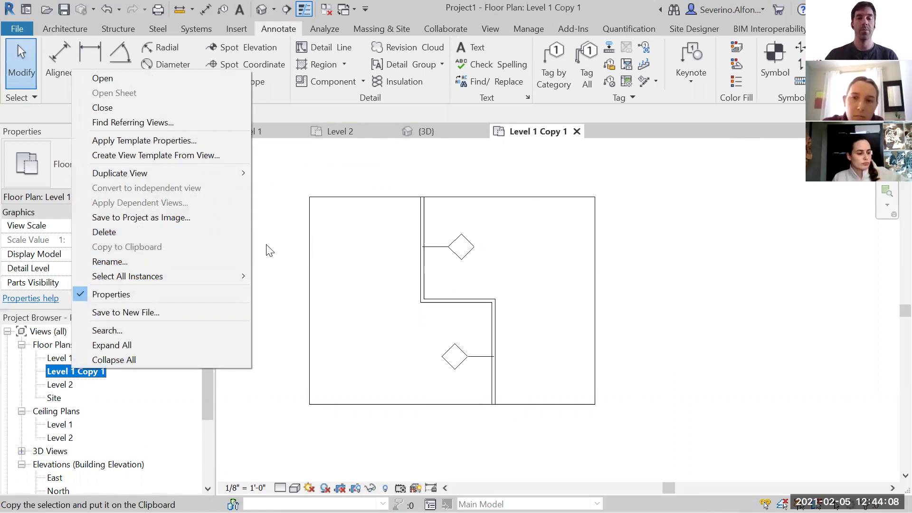
click(652, 278)
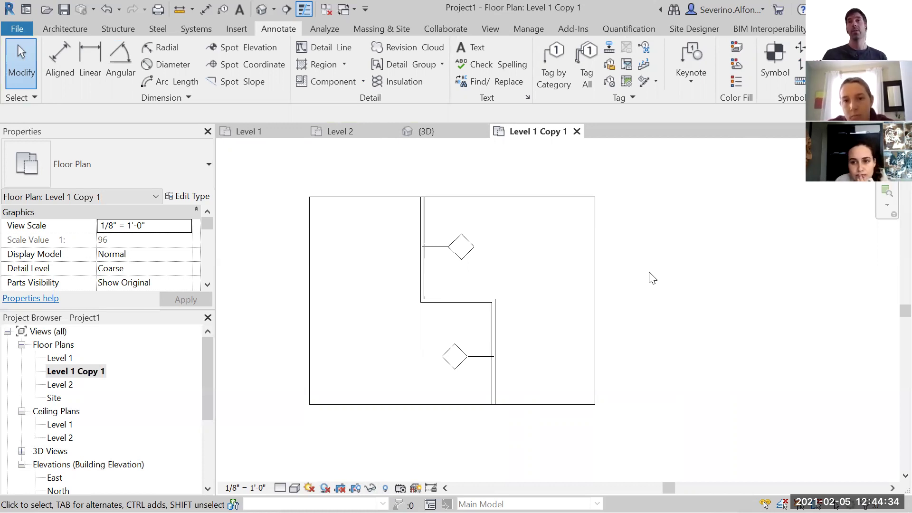
Step: In the copied plan, set the Type Mark of the upper vertical wall's type, Interior - 6 1/8" Partition (2-hr), to 1
scroll(434, 280, up, 3)
middle_drag(458, 266, 468, 325)
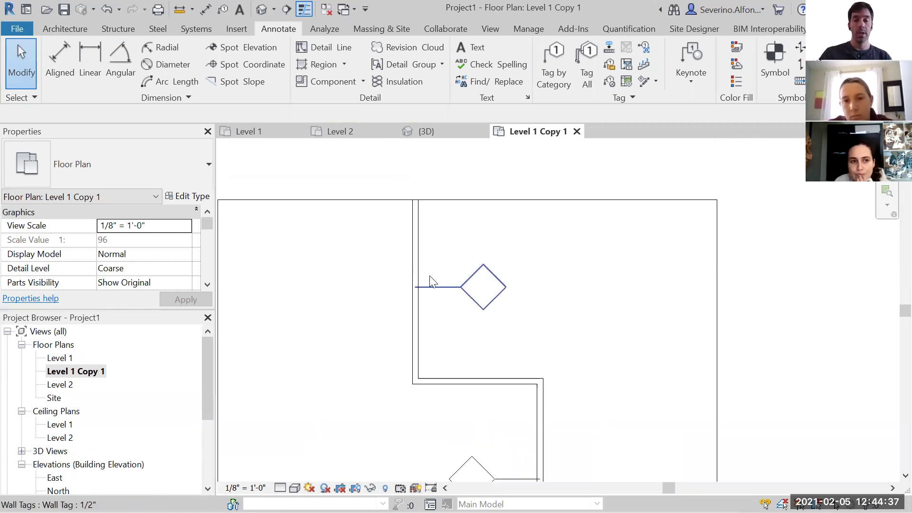
click(468, 301)
scroll(466, 314, up, 2)
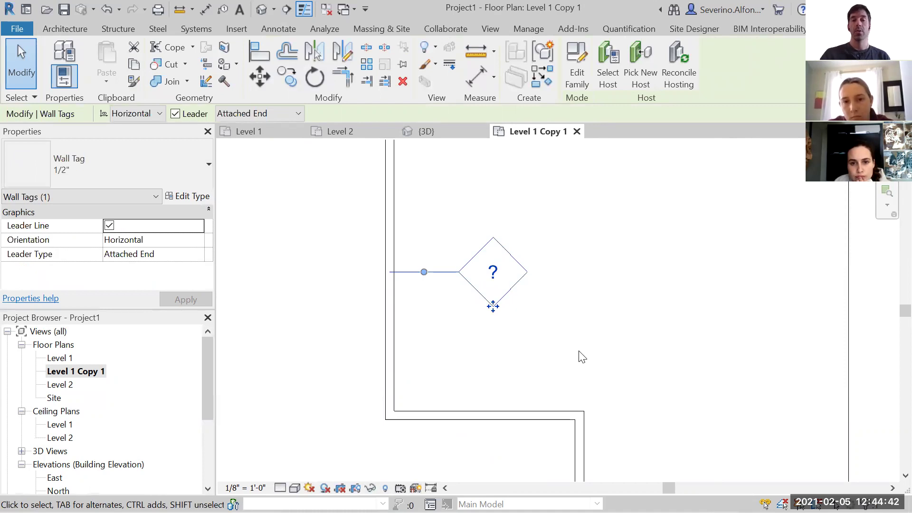
key(Escape)
click(400, 233)
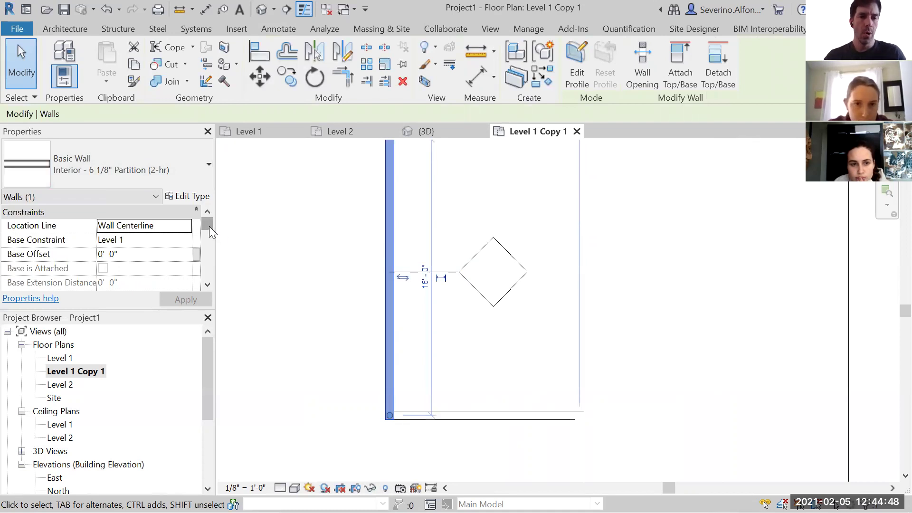
mouse_move(209, 226)
mouse_down()
mouse_move(209, 242)
mouse_move(210, 221)
mouse_up()
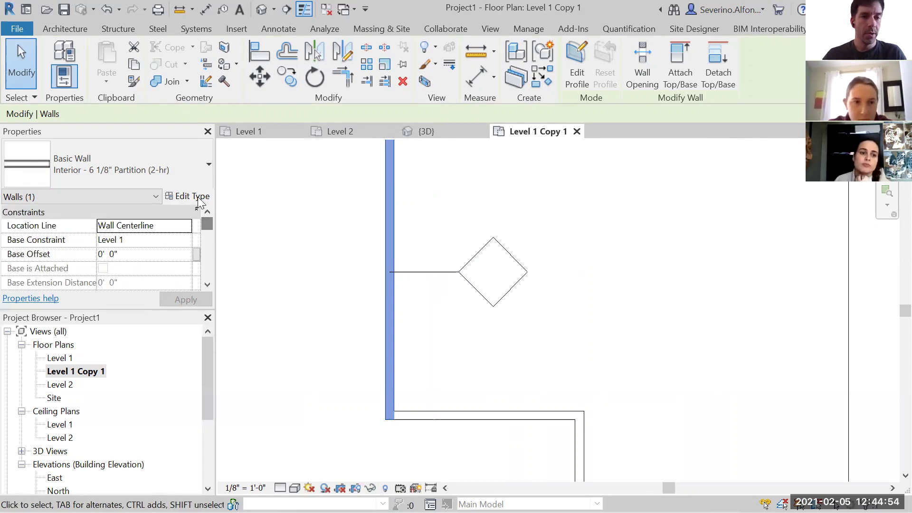
drag(622, 63, 206, 48)
drag(431, 185, 426, 281)
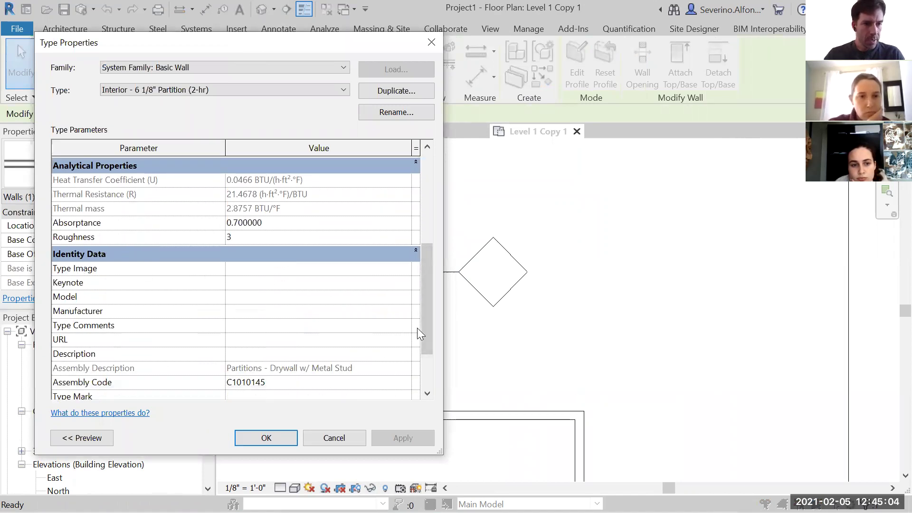
drag(428, 312, 430, 348)
click(255, 338)
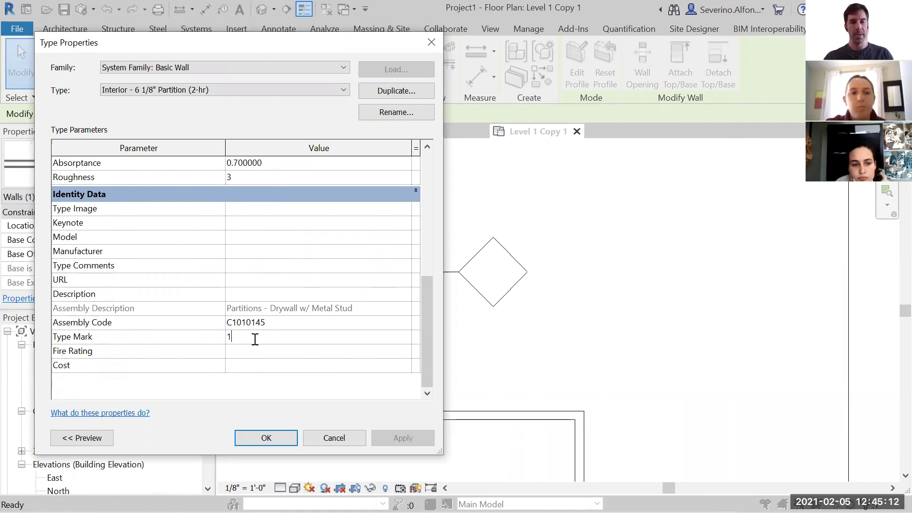
click(265, 437)
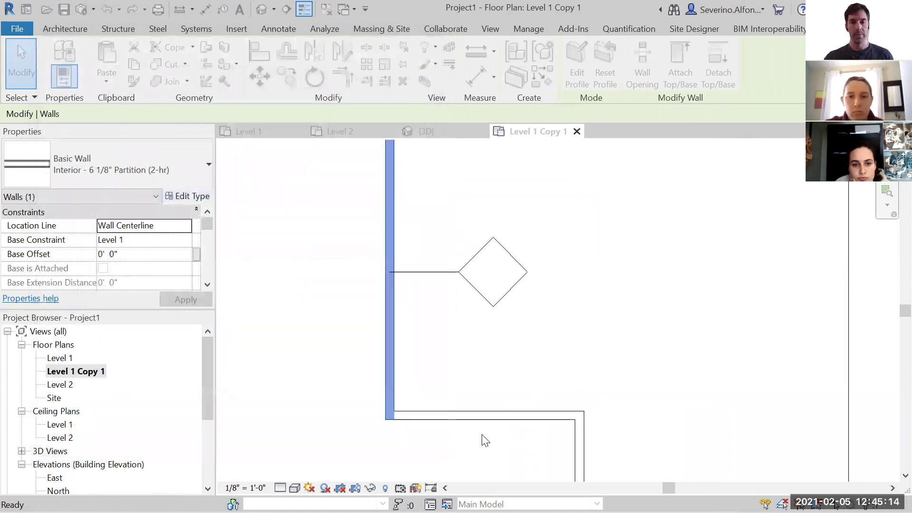
click(314, 348)
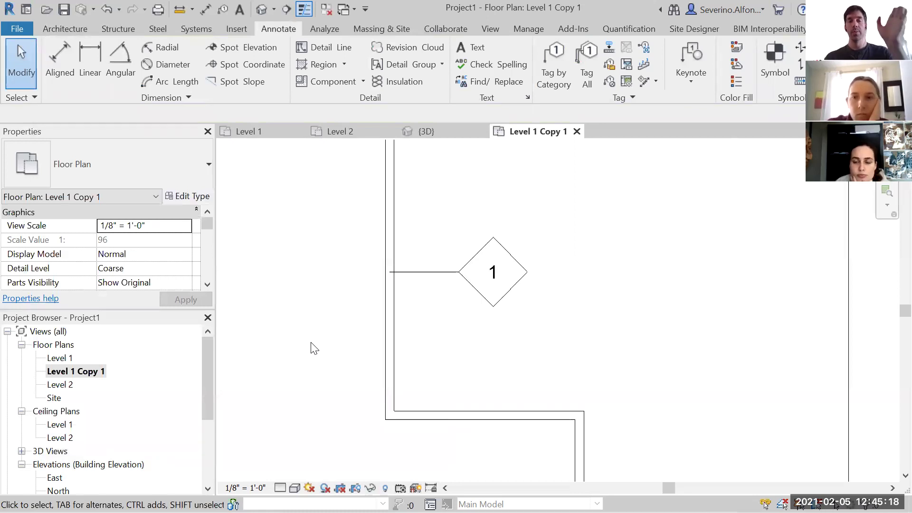
Step: Change the lower vertical wall's type to Interior - 5" Partition (2-hr)
scroll(313, 348, down, 3)
middle_drag(549, 413, 555, 279)
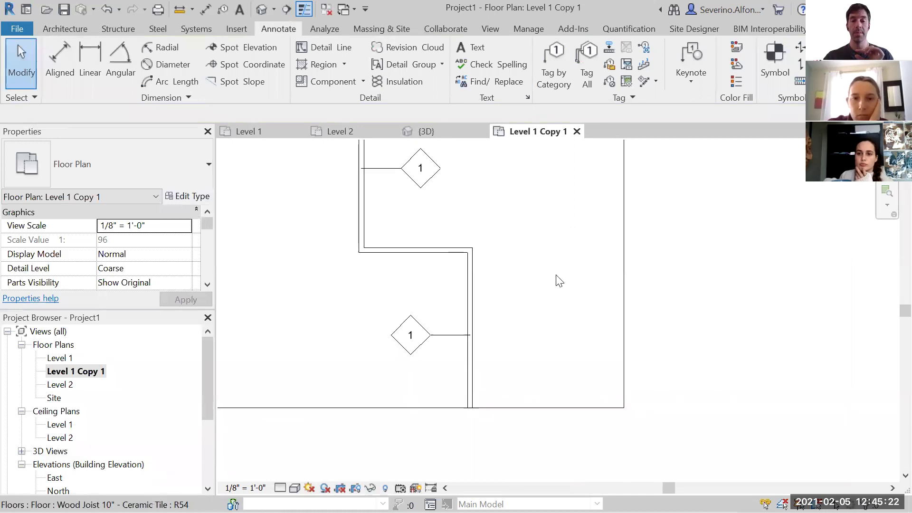
click(471, 277)
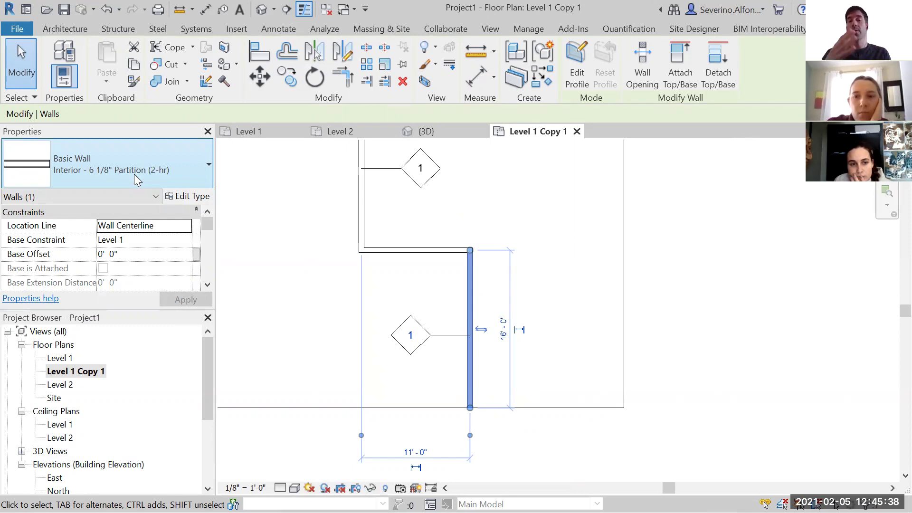
click(122, 172)
scroll(105, 278, up, 1)
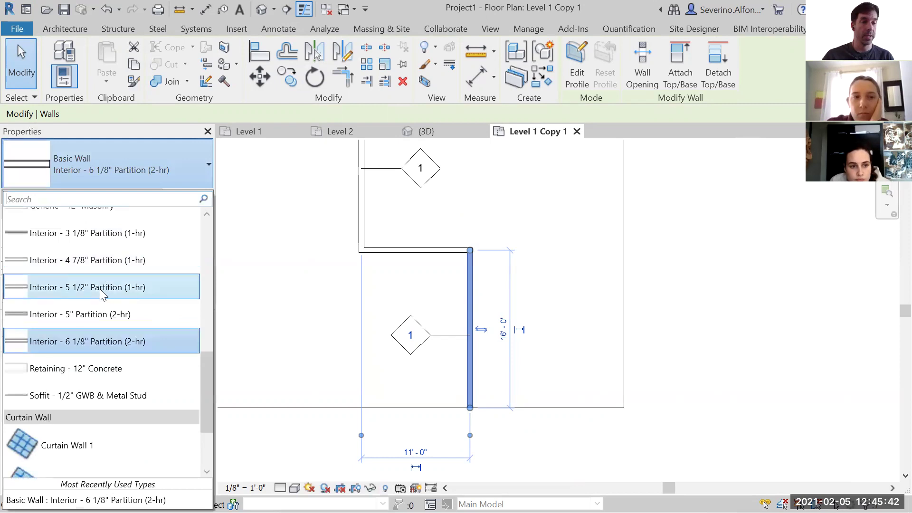
click(75, 315)
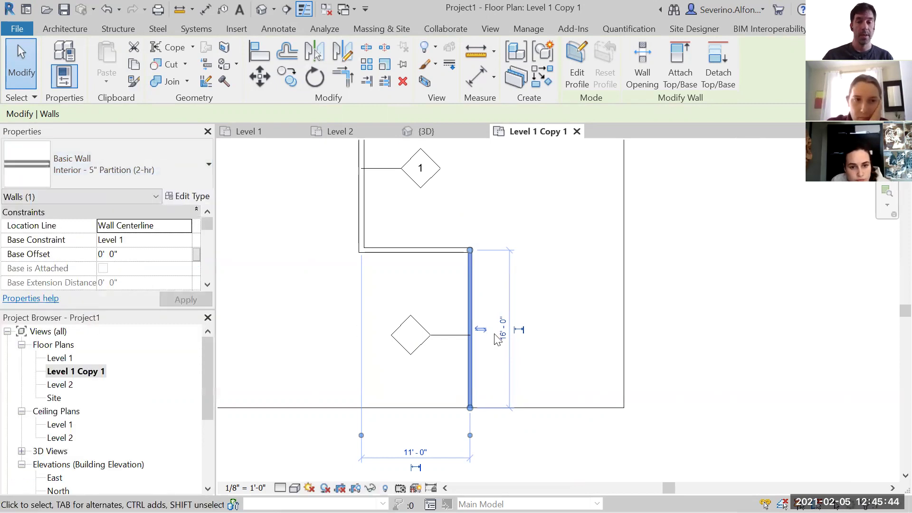
click(563, 356)
Step: Set the Type Mark of the lower vertical wall's type, Interior - 5" Partition (2-hr), to 2
scroll(438, 332, up, 2)
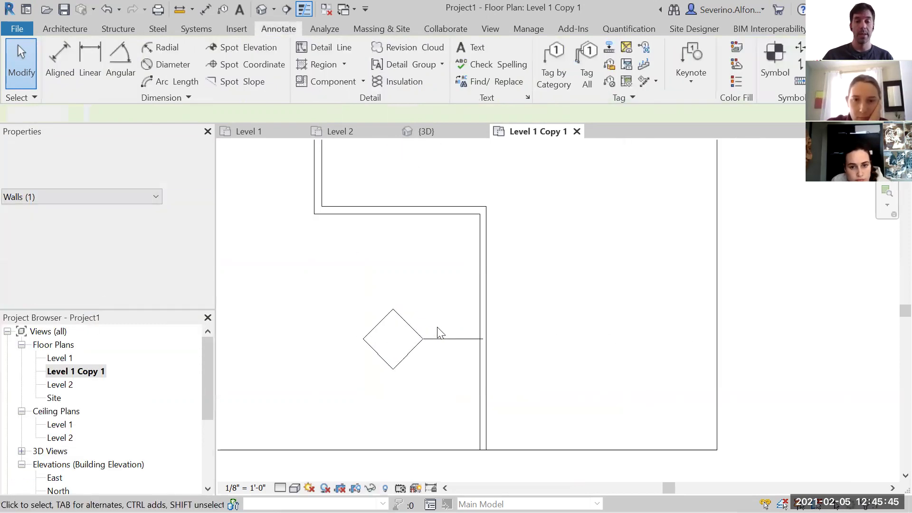
click(481, 269)
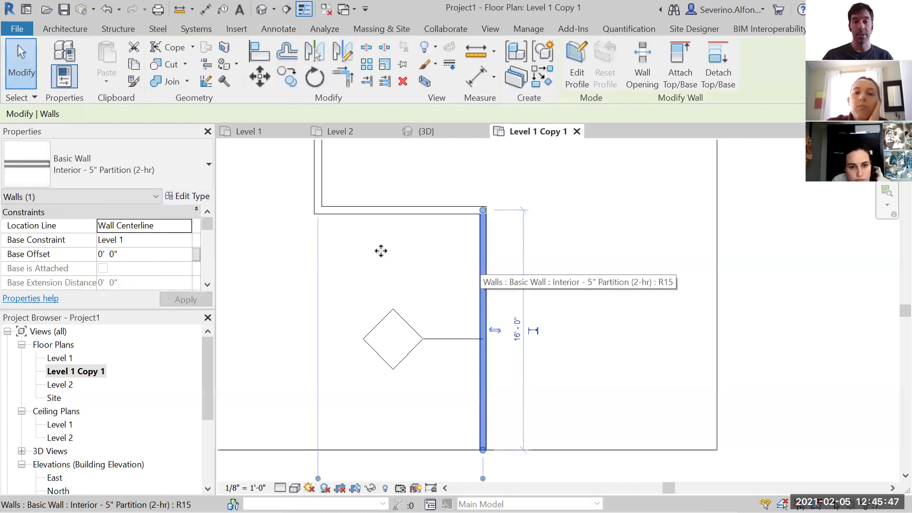
click(188, 196)
drag(425, 214, 425, 315)
click(232, 395)
text(2)
click(267, 437)
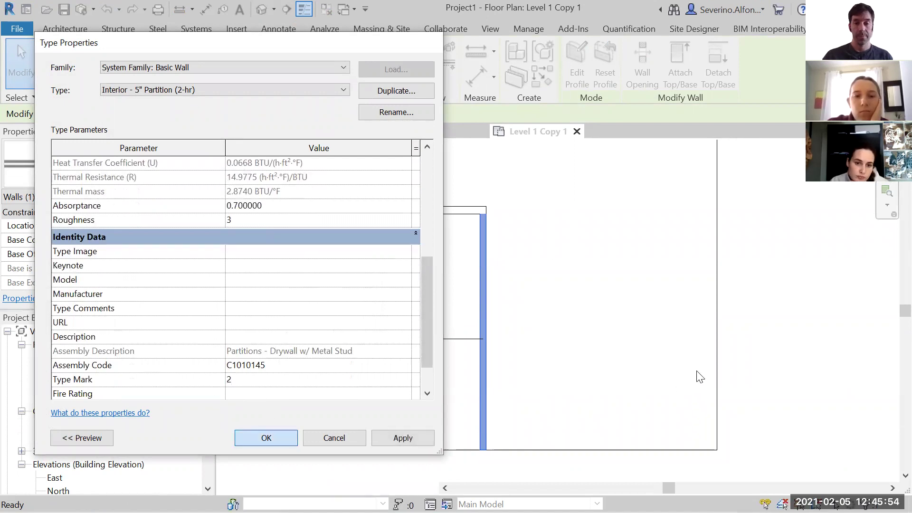
click(762, 364)
Step: Set the copied Level 1 plan's detail level to Fine and check how the tagged walls display
scroll(771, 331, down, 1)
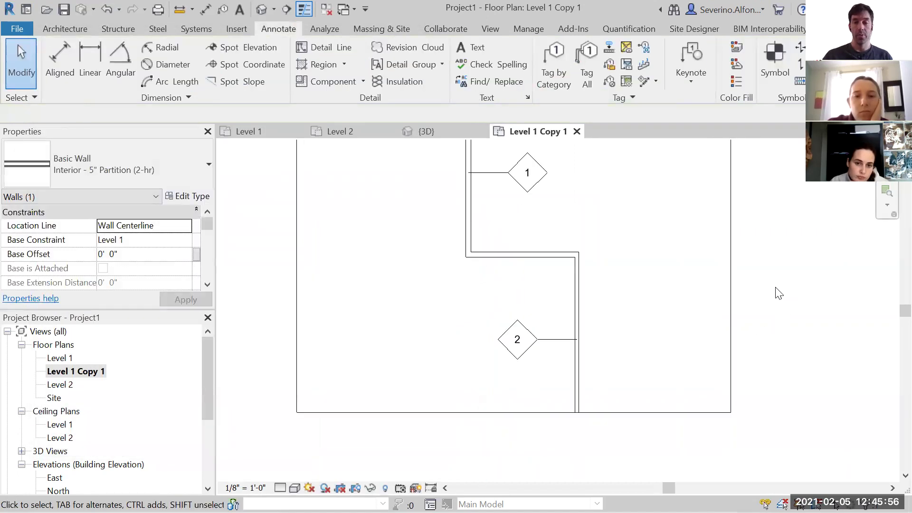
scroll(778, 293, down, 1)
middle_drag(795, 275, 753, 301)
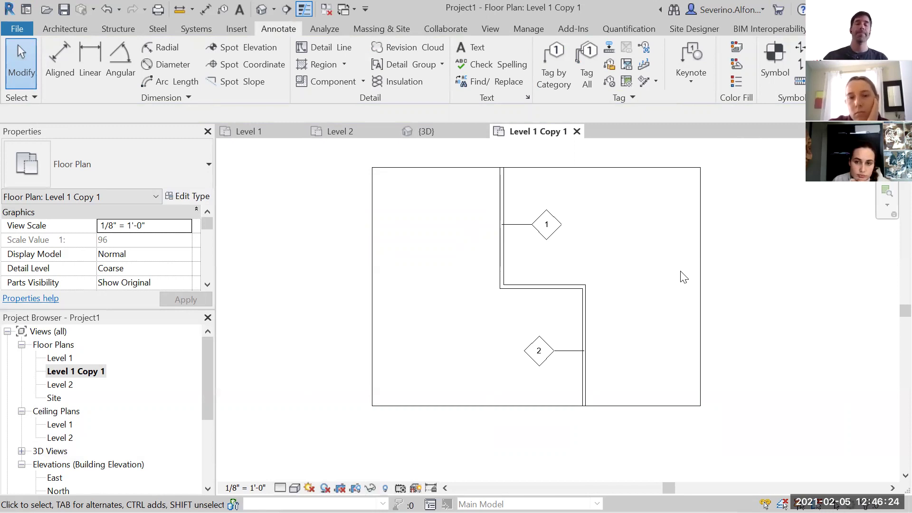
middle_drag(768, 322, 738, 337)
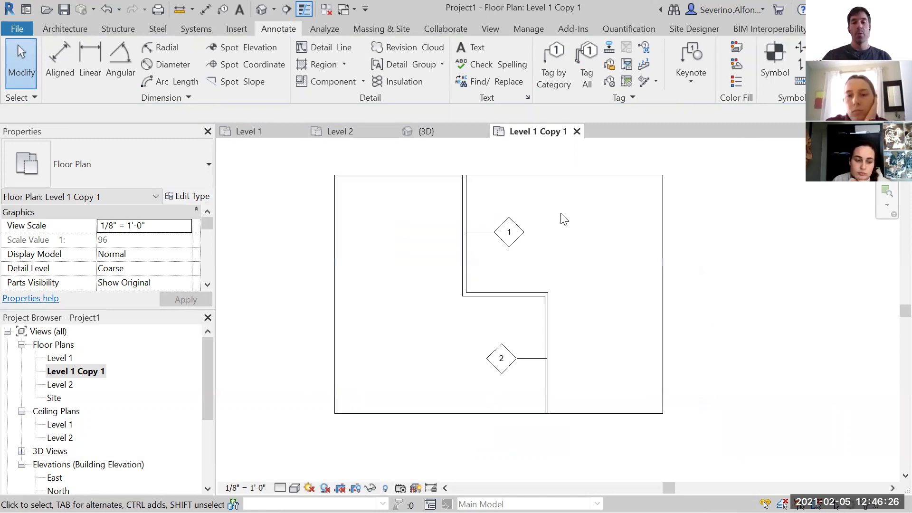
click(280, 487)
click(288, 473)
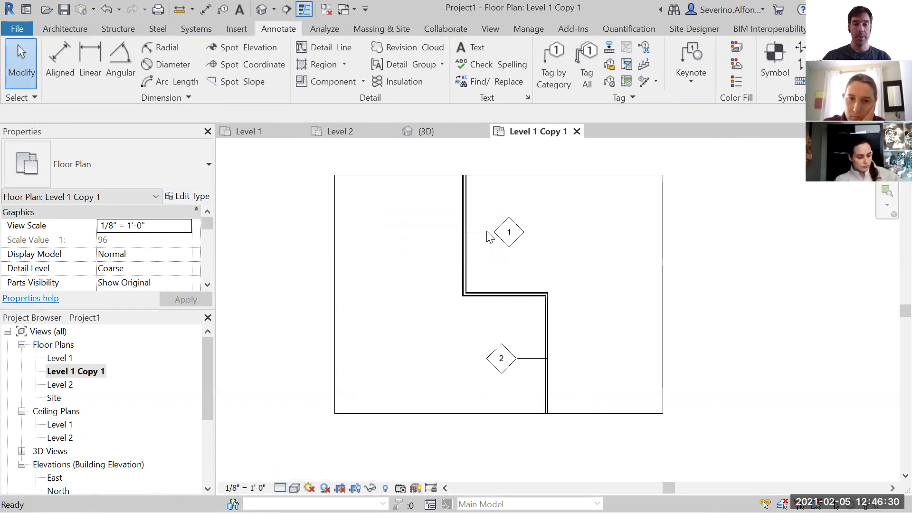
scroll(488, 232, up, 2)
scroll(639, 323, down, 2)
middle_drag(629, 326, 593, 323)
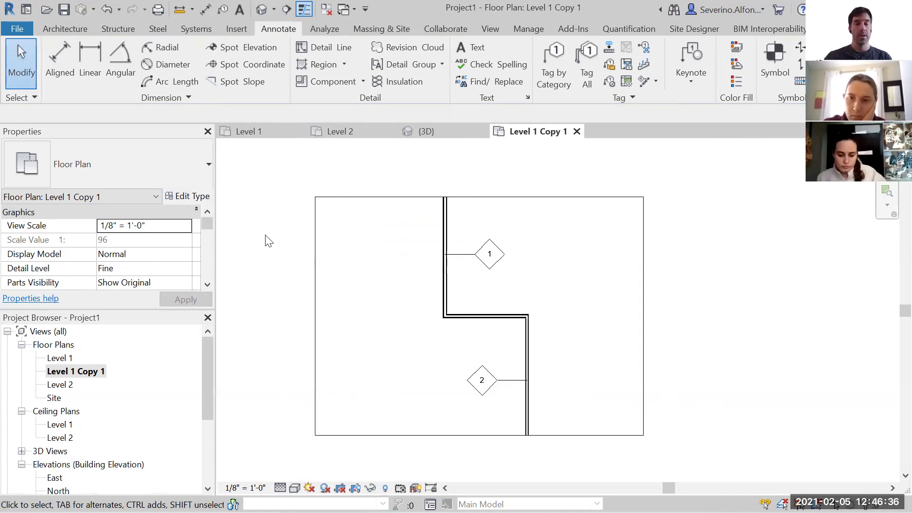
click(61, 29)
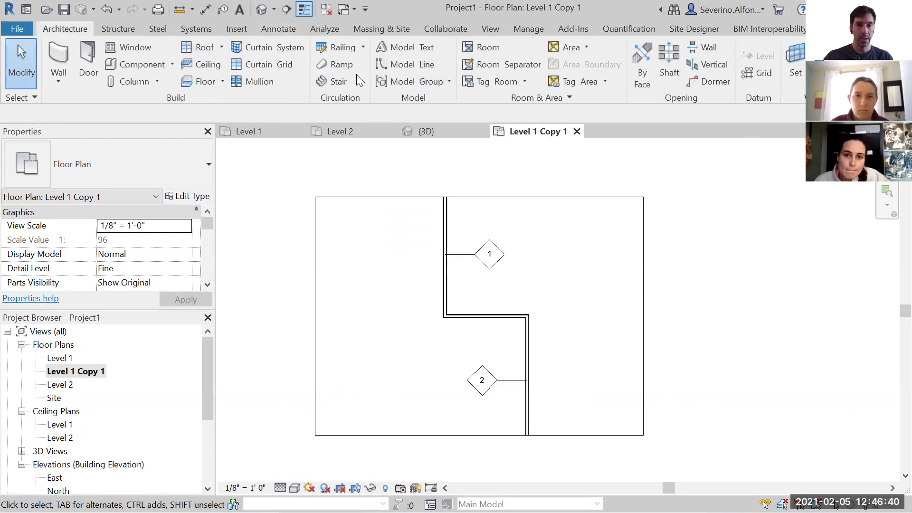
click(486, 29)
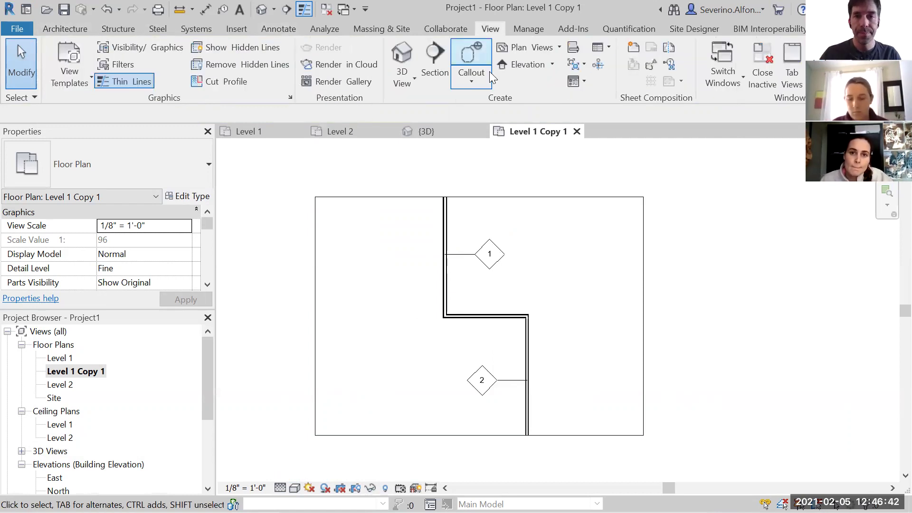
click(271, 28)
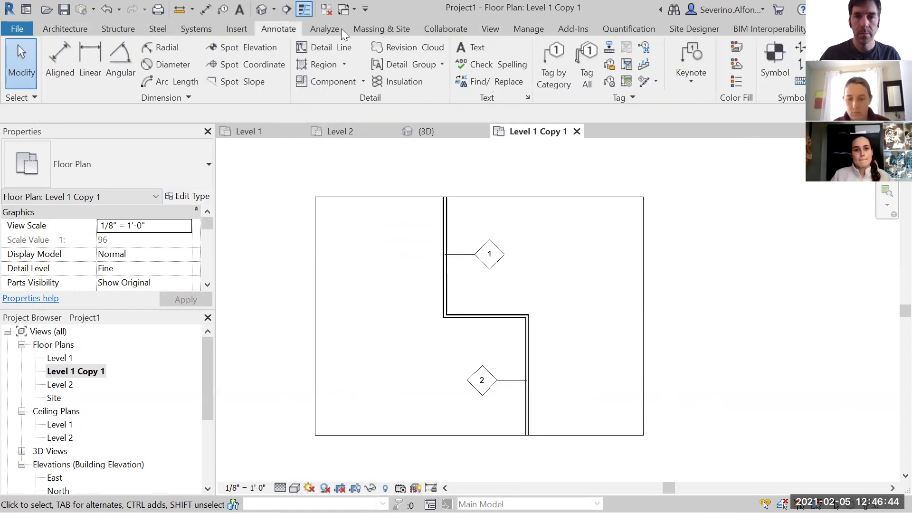
click(485, 27)
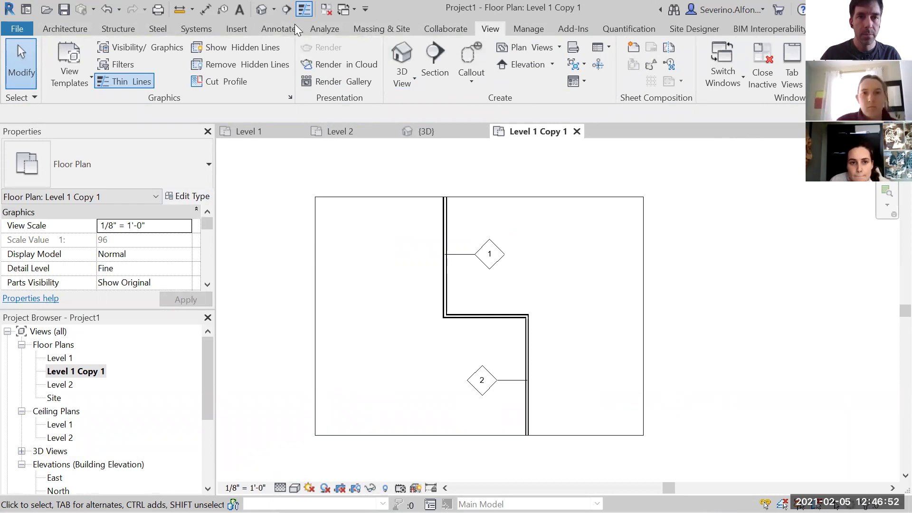
Step: Place a short building section cutting horizontally across the upper vertical wall, just below its type tag 1, looking toward the top of the plan
click(286, 9)
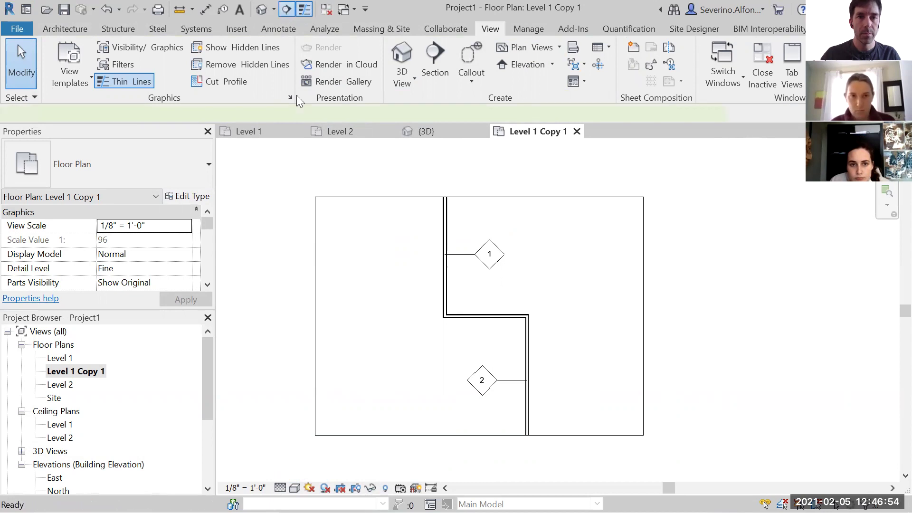
click(425, 286)
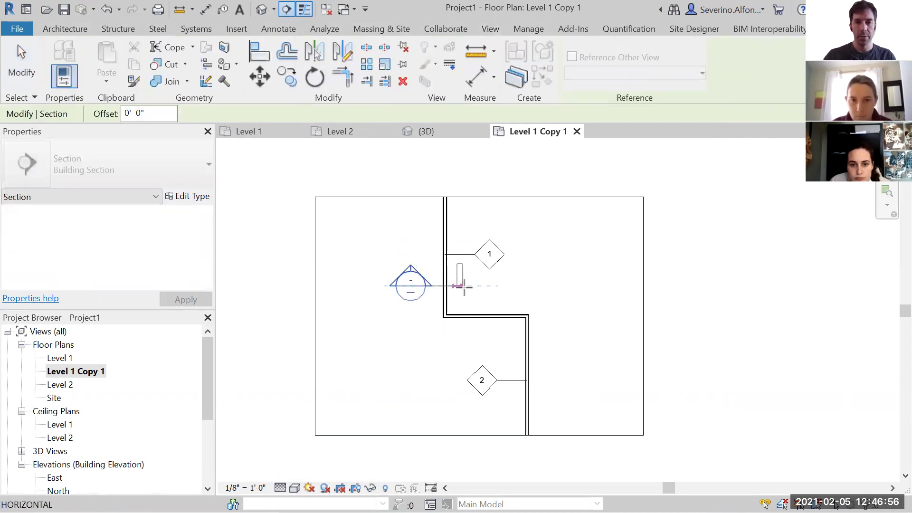
click(468, 285)
key(Escape)
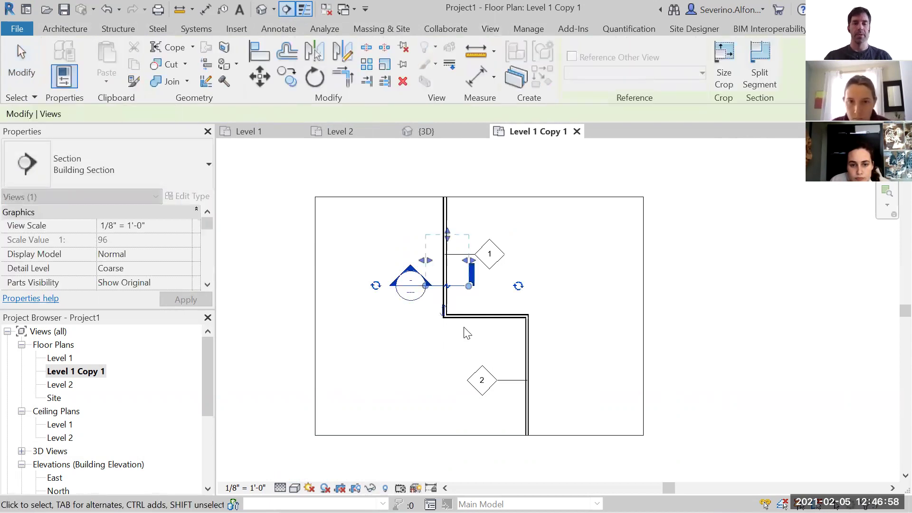
key(Escape)
scroll(442, 296, up, 3)
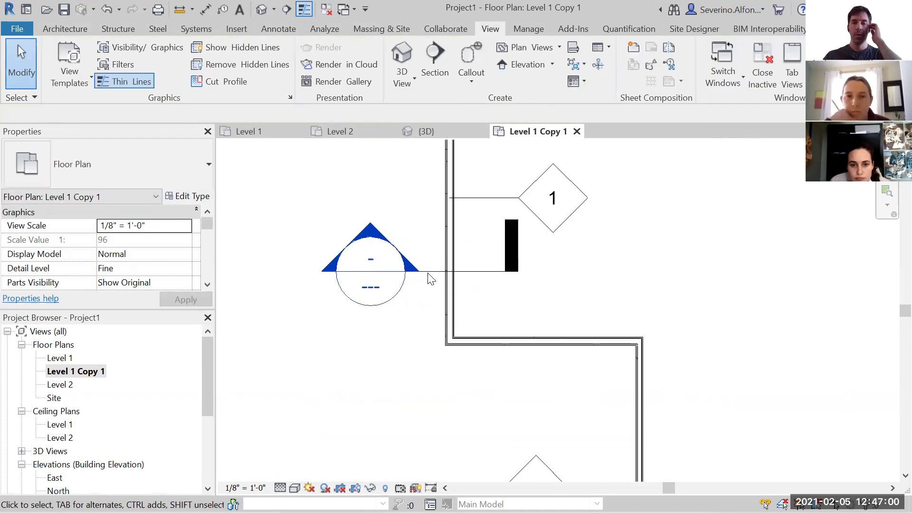
Step: Select the new section line and open its section view from the section head
click(492, 272)
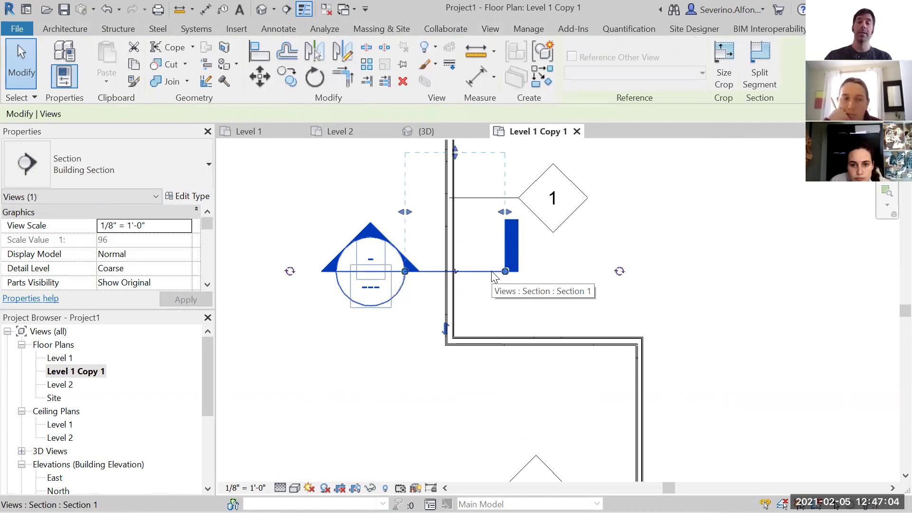
scroll(491, 270, down, 2)
double_click(424, 265)
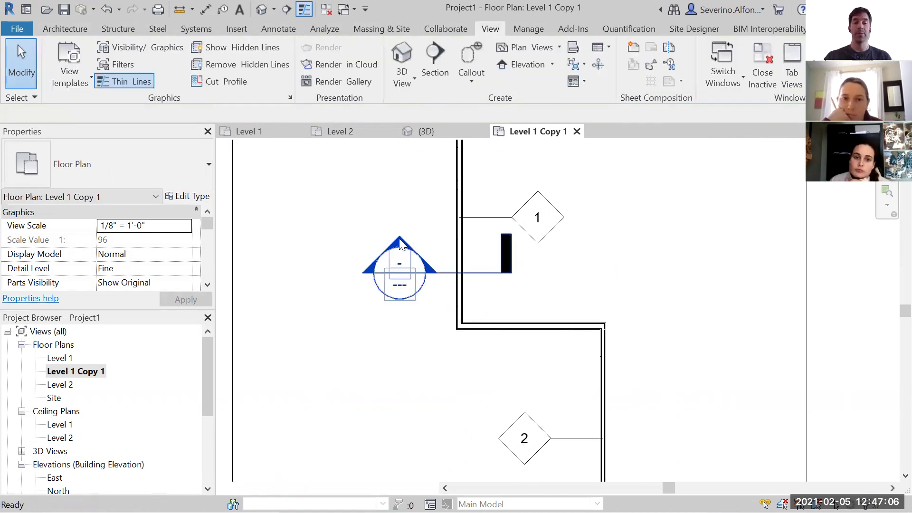
Step: Raise the bottom edge of the section's crop region to just below the Level 1 floor
scroll(396, 320, down, 2)
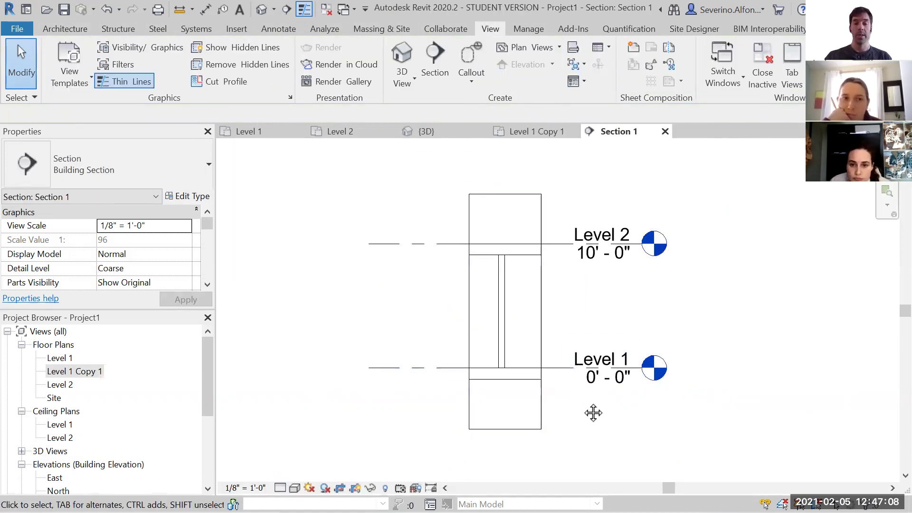
middle_drag(465, 396, 448, 327)
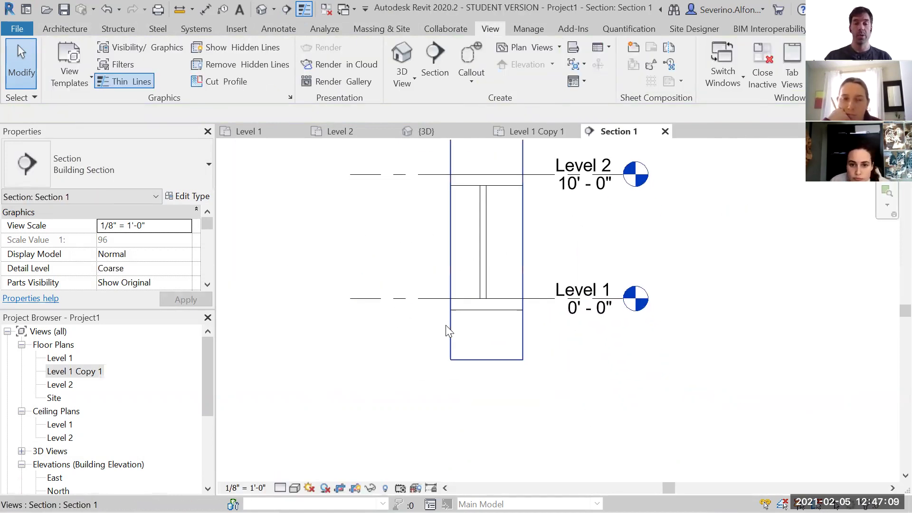
click(485, 360)
drag(483, 333, 486, 328)
click(464, 350)
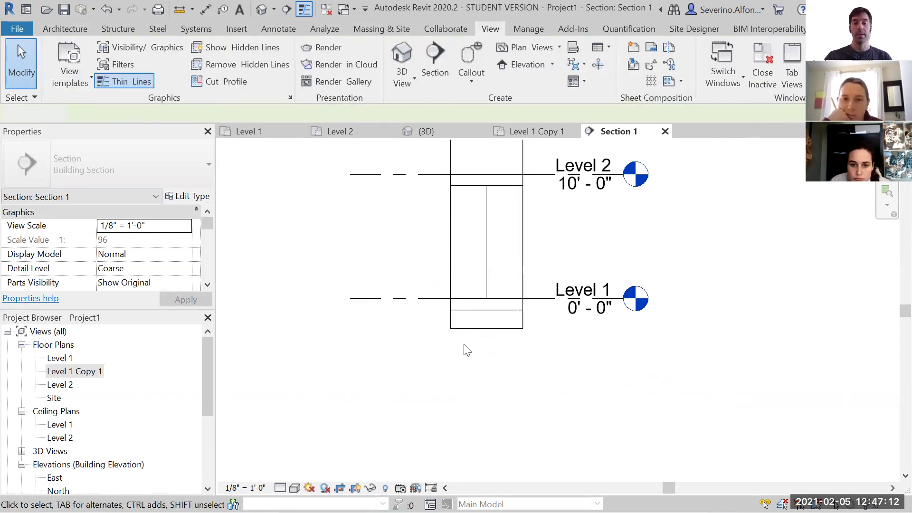
Step: Set the section view's detail level to Fine so the wall and floor layers display
scroll(493, 293, up, 1)
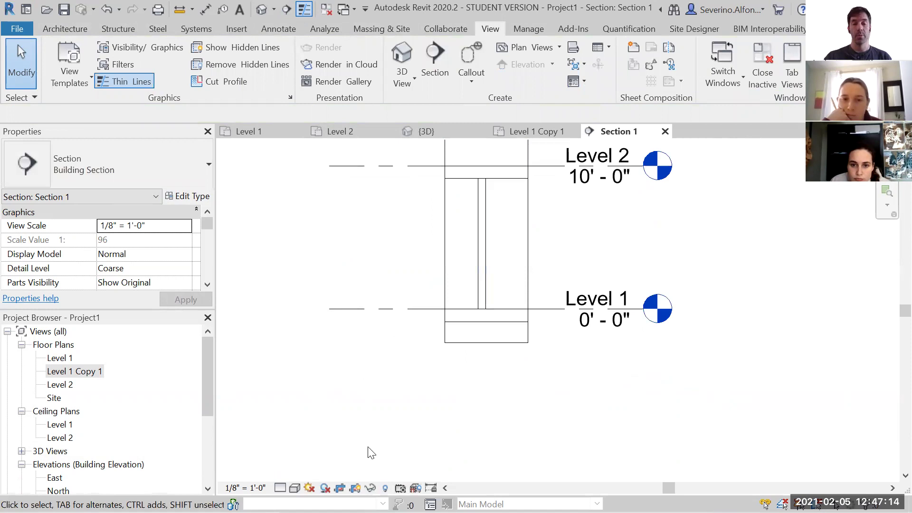
click(283, 487)
click(293, 472)
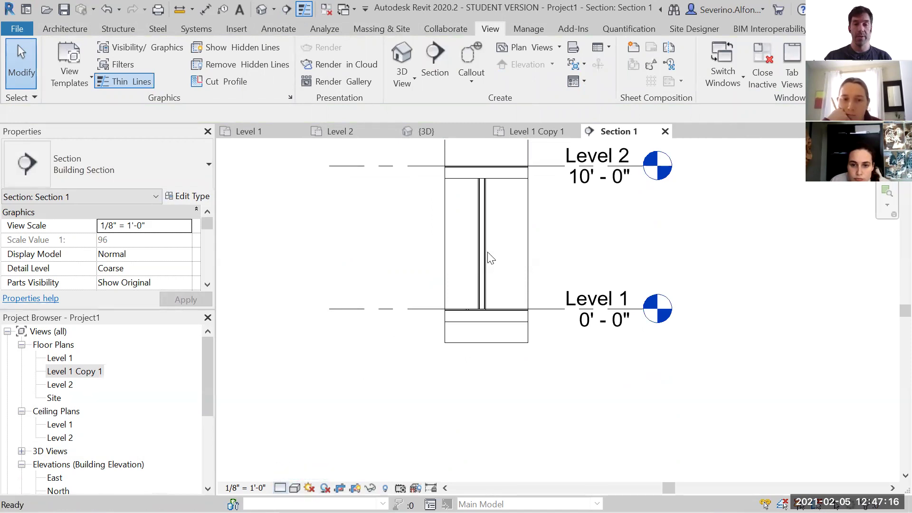
scroll(491, 175, up, 1)
scroll(490, 176, down, 1)
Step: Lower the top edge of the section's crop region to just above the Level 2 floor
middle_drag(517, 162, 516, 212)
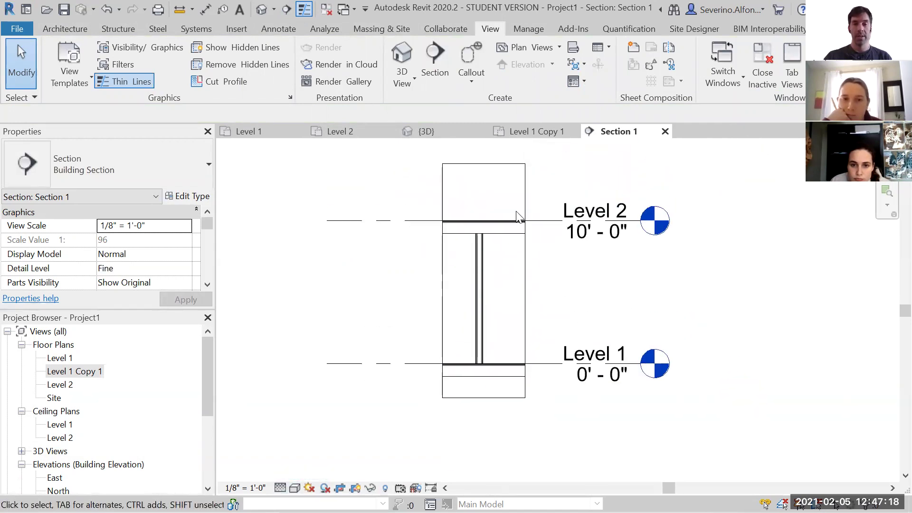
click(484, 166)
drag(483, 164, 482, 204)
click(603, 435)
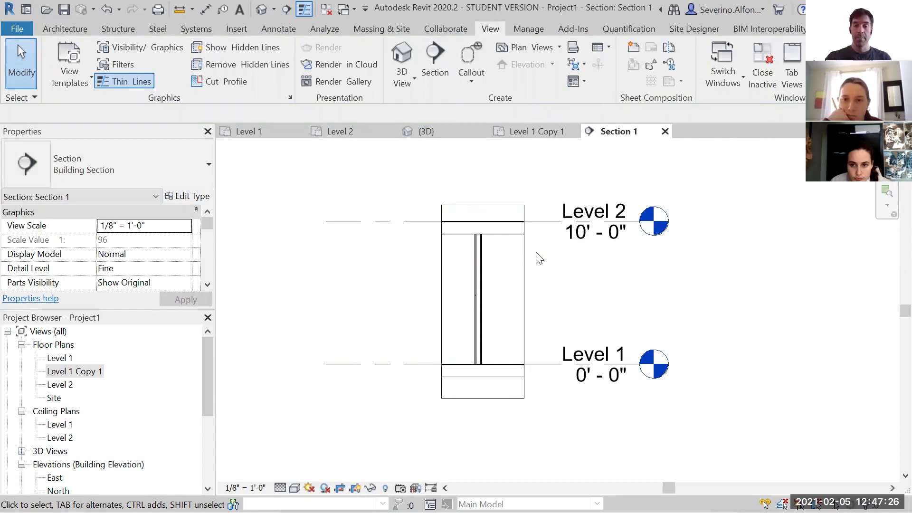
Step: Narrow the section's crop region from both sides so it fits more closely around the wall
click(524, 290)
drag(524, 301, 504, 302)
drag(441, 301, 456, 301)
click(603, 433)
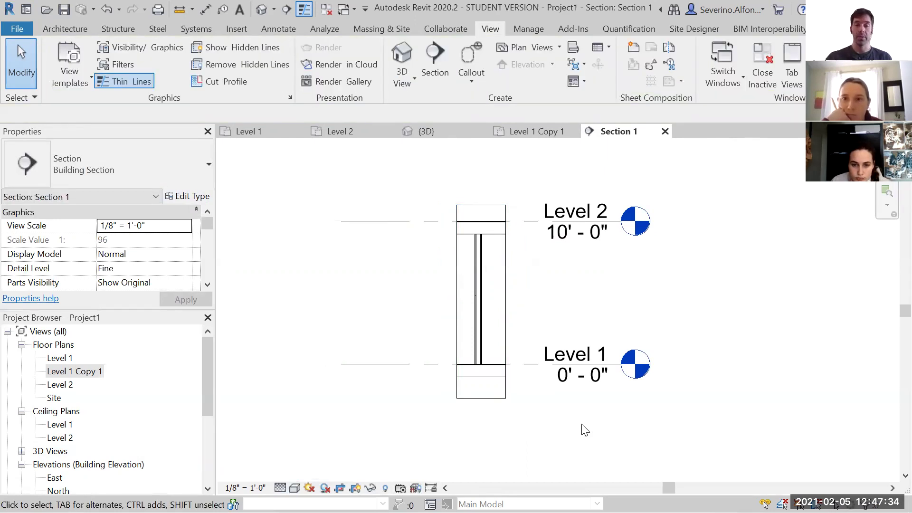
scroll(497, 281, up, 1)
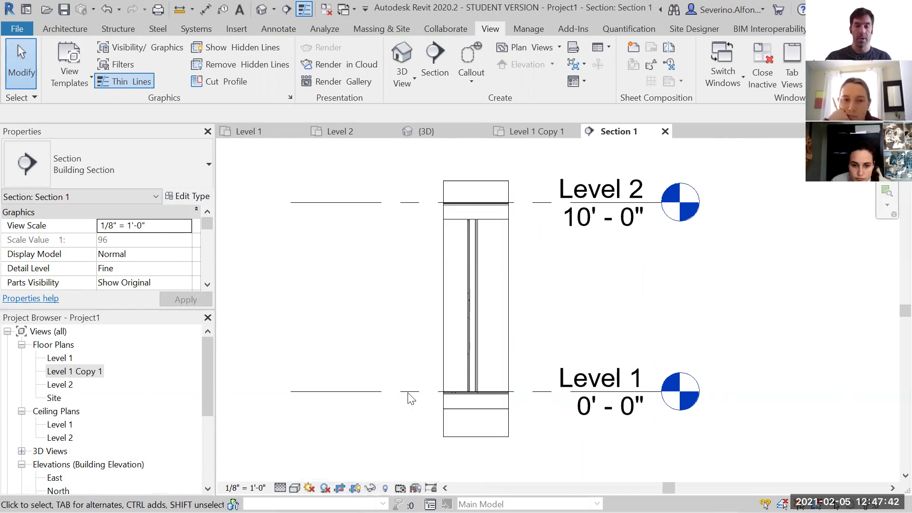
Step: Split the section's crop region with a horizontal view break through the middle of the wall
click(442, 311)
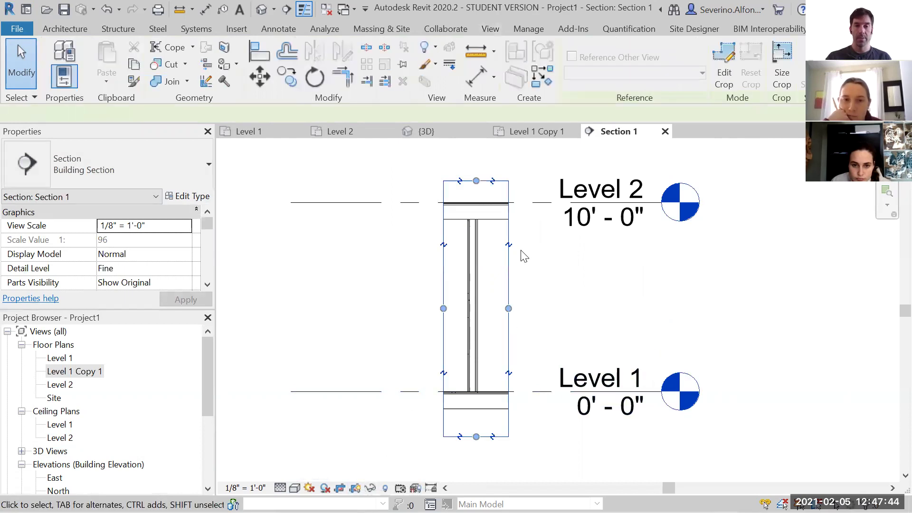
scroll(448, 259, up, 6)
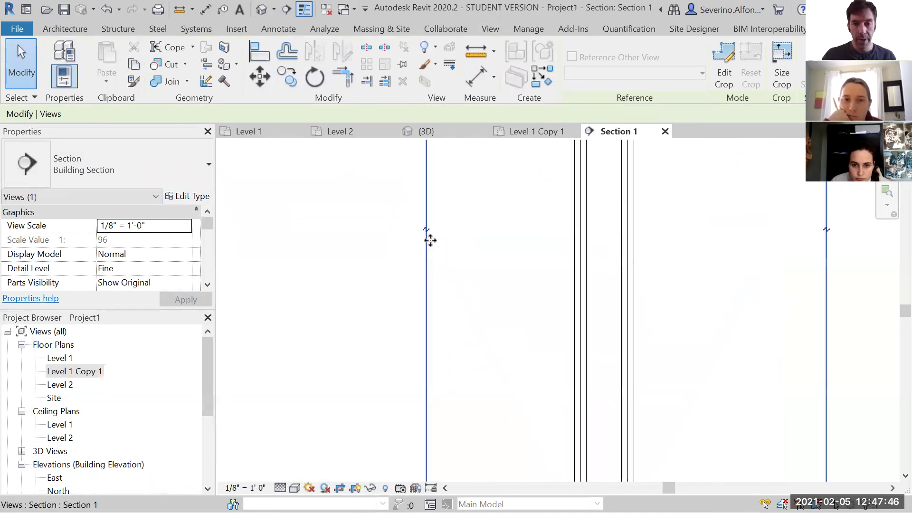
scroll(402, 269, down, 2)
scroll(418, 266, down, 4)
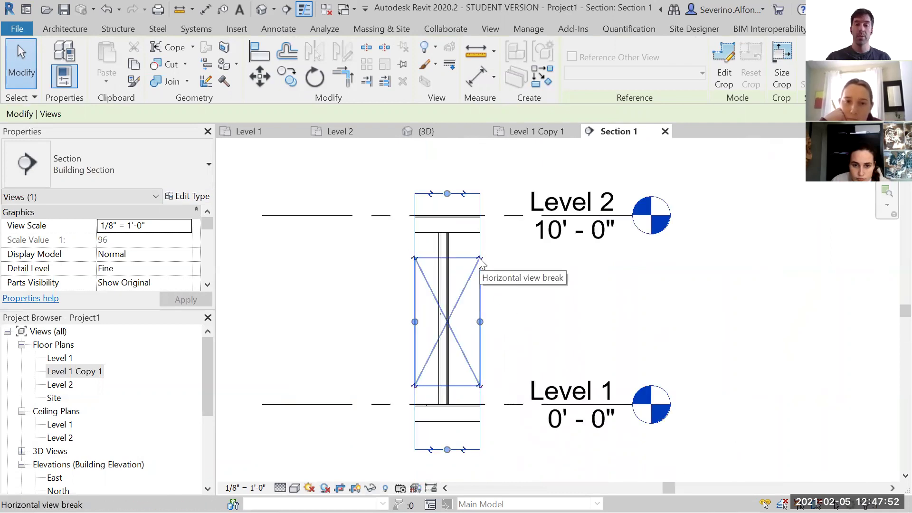
click(479, 259)
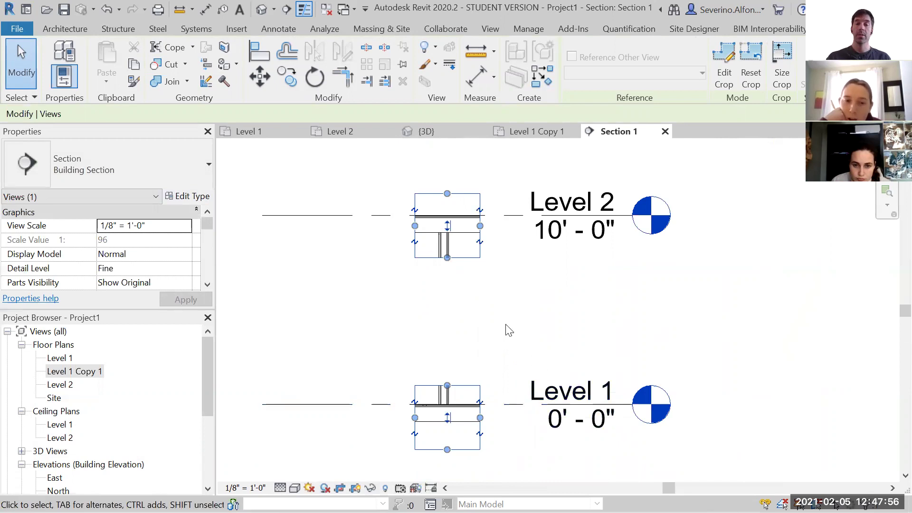
Step: Move the Level 2 view region down toward the Level 1 region to shorten the gap between them
scroll(448, 257, up, 2)
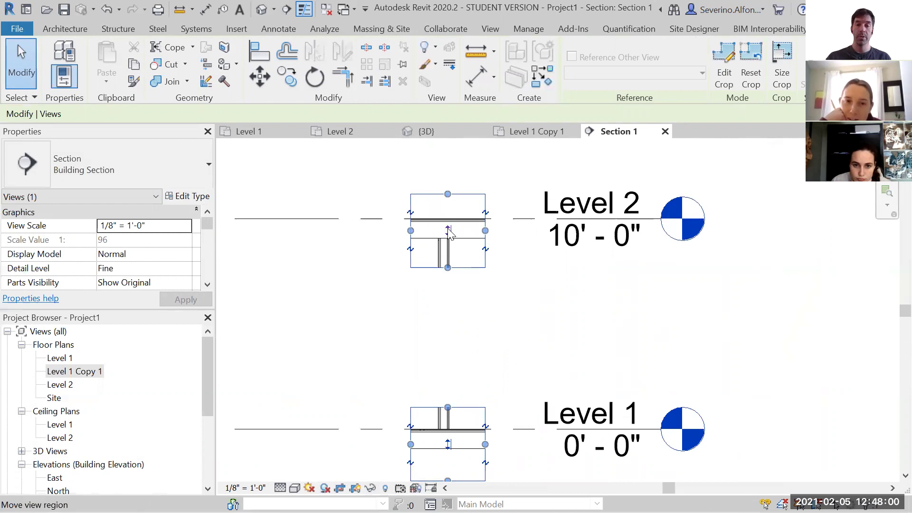
drag(449, 227, 457, 268)
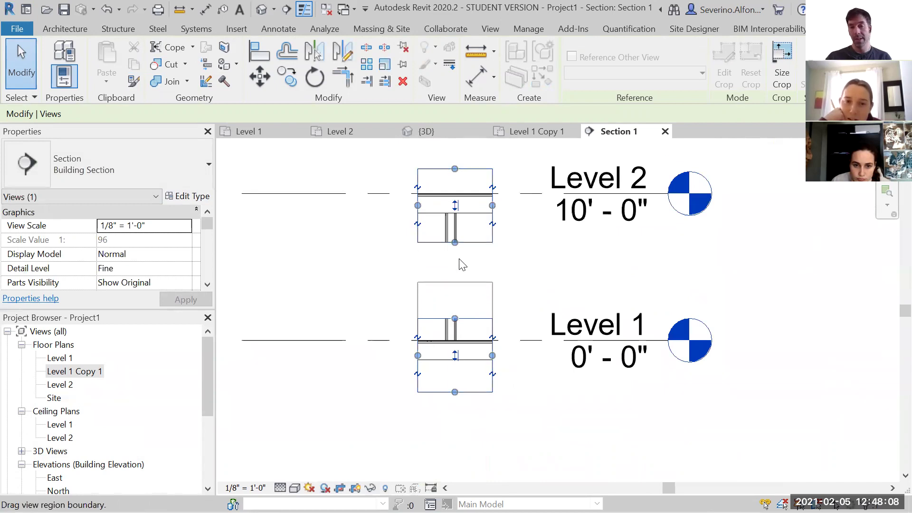
drag(462, 263, 463, 263)
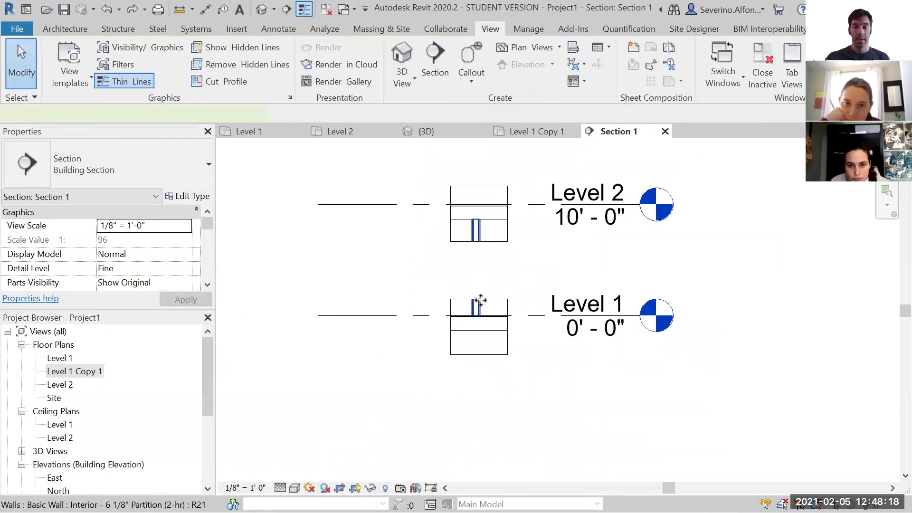
Step: Extend the Level 1 view region upward to show more of the wall, and move the Level 2 region down close to it
scroll(481, 300, up, 2)
click(480, 300)
click(480, 302)
drag(479, 300, 475, 247)
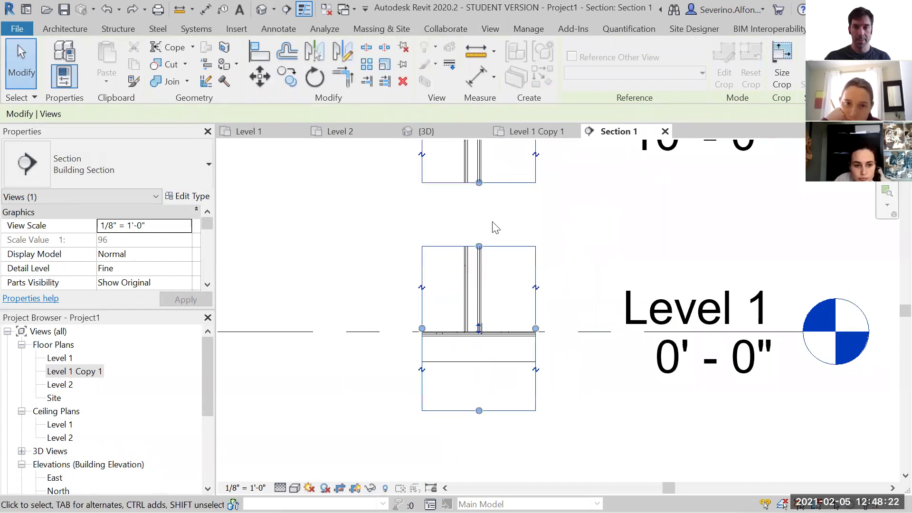
scroll(496, 228, down, 1)
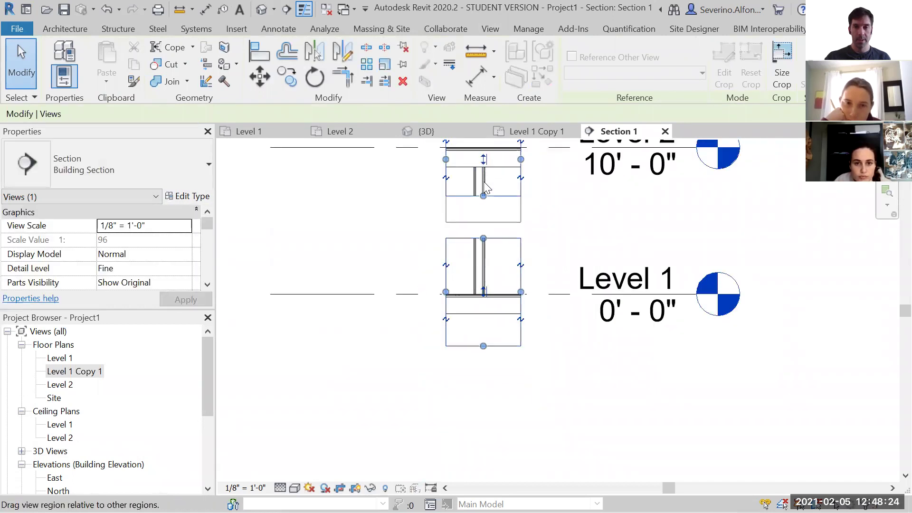
drag(484, 187, 484, 213)
Step: Split the Level 1 view region with another horizontal view break and extend the lowest region upward to show the wall base on the floor
click(521, 265)
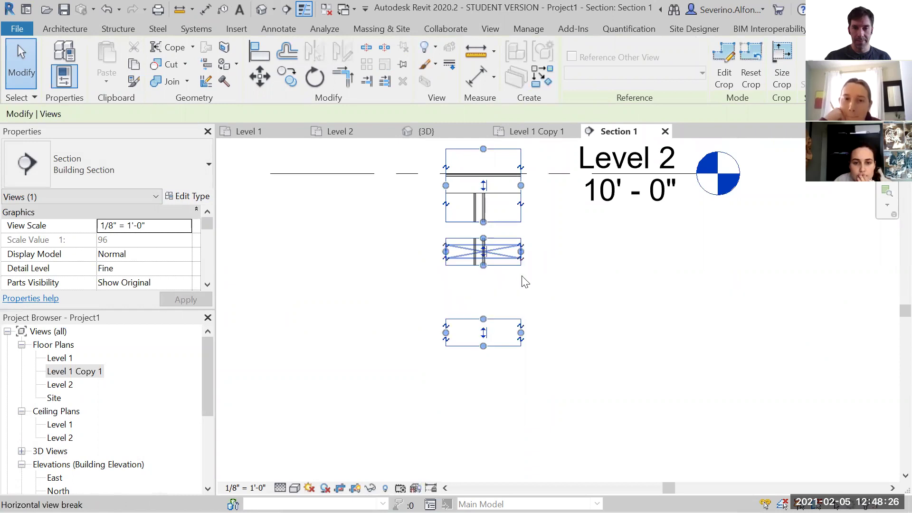
scroll(479, 330, up, 2)
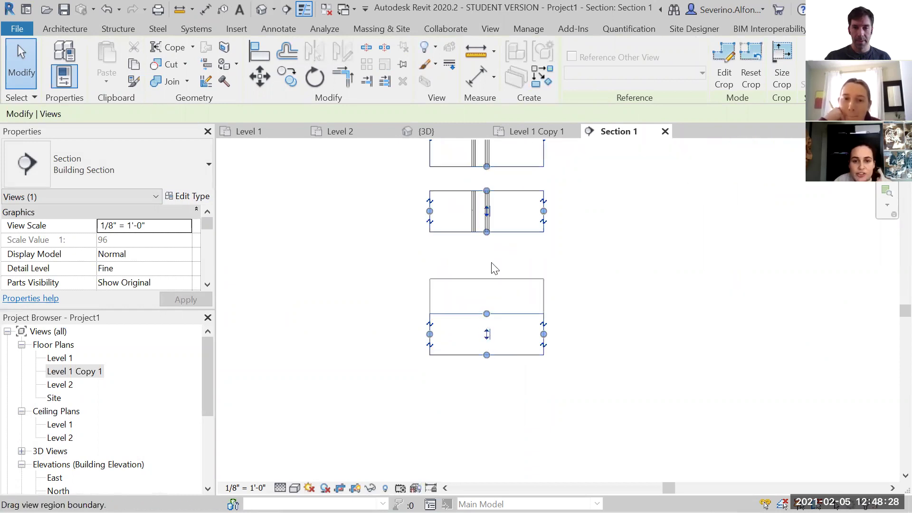
drag(492, 269, 492, 250)
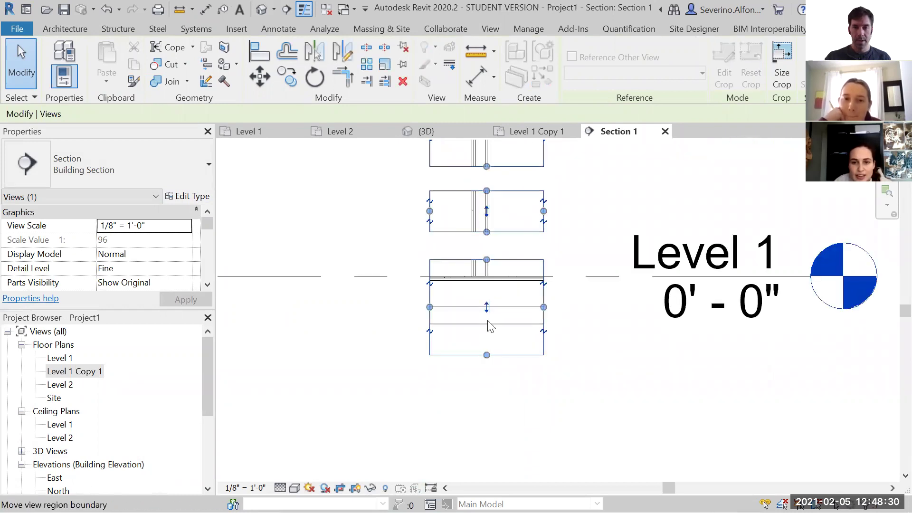
scroll(486, 264, up, 2)
drag(486, 265, 487, 255)
Step: Narrow the broken view regions on both sides of the wall and raise the lowest region's bottom edge to just below the Level 1 floor
drag(585, 315, 513, 314)
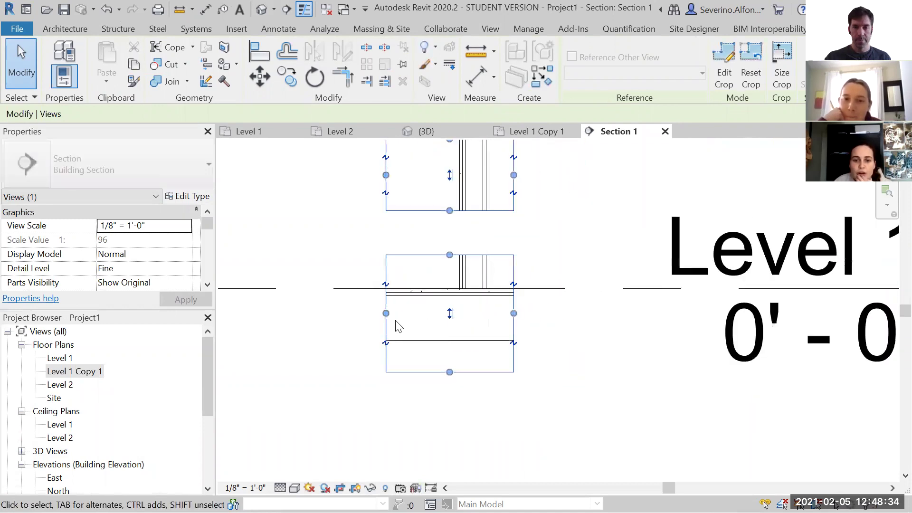
drag(386, 313, 438, 313)
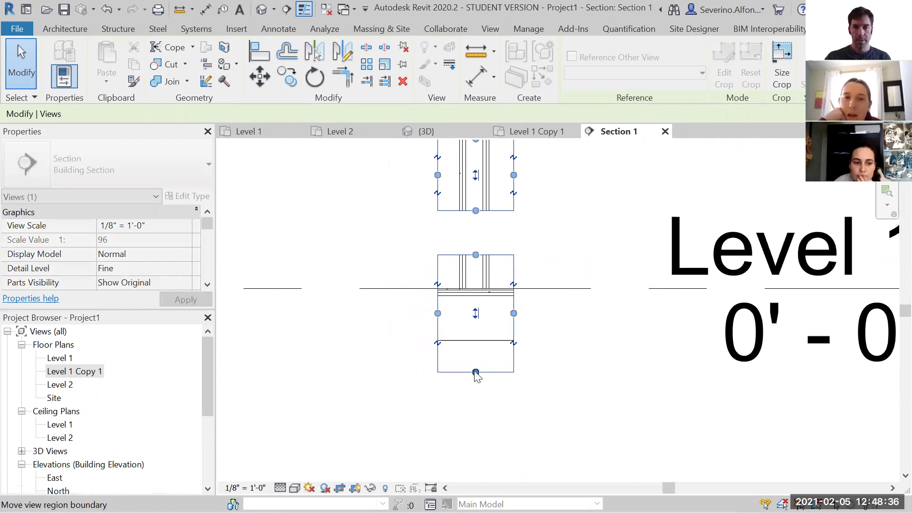
drag(476, 372, 479, 334)
click(560, 252)
Step: Move the middle view region of the wall down close to the Level 1 base region
scroll(570, 256, down, 2)
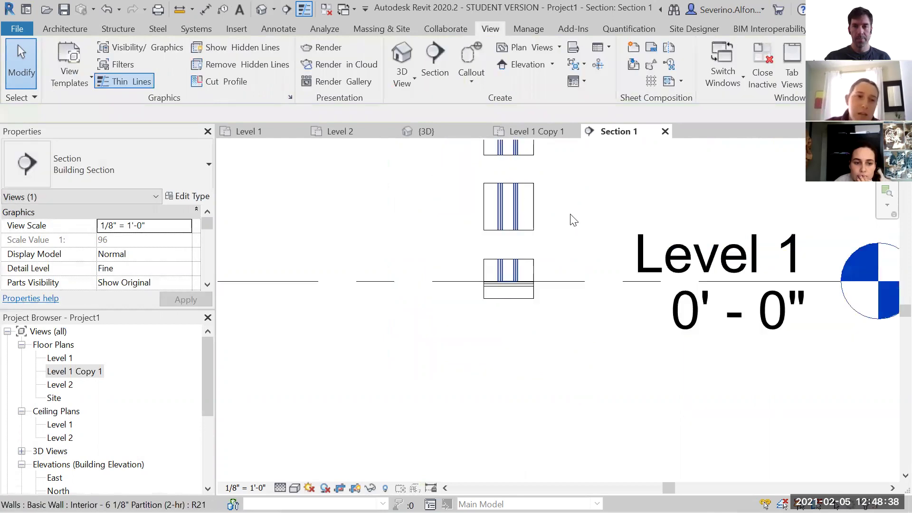
scroll(517, 216, up, 2)
click(516, 217)
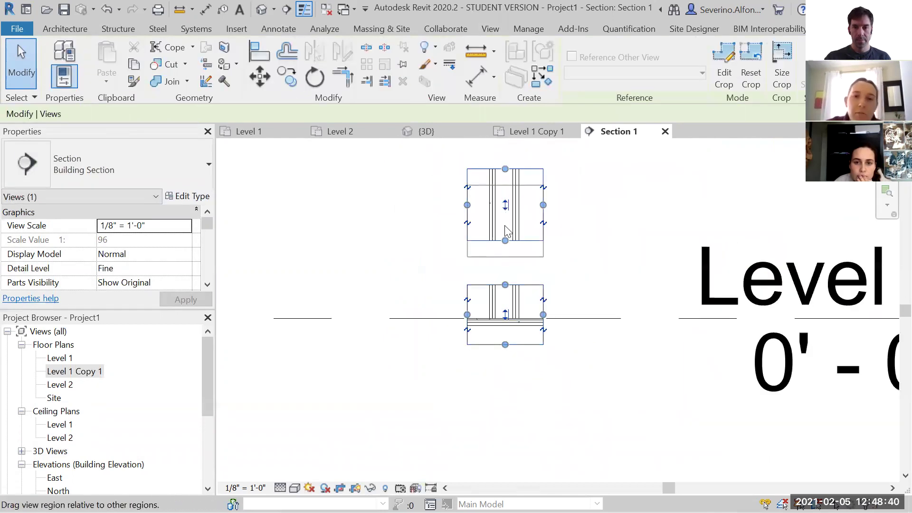
middle_drag(536, 242, 615, 333)
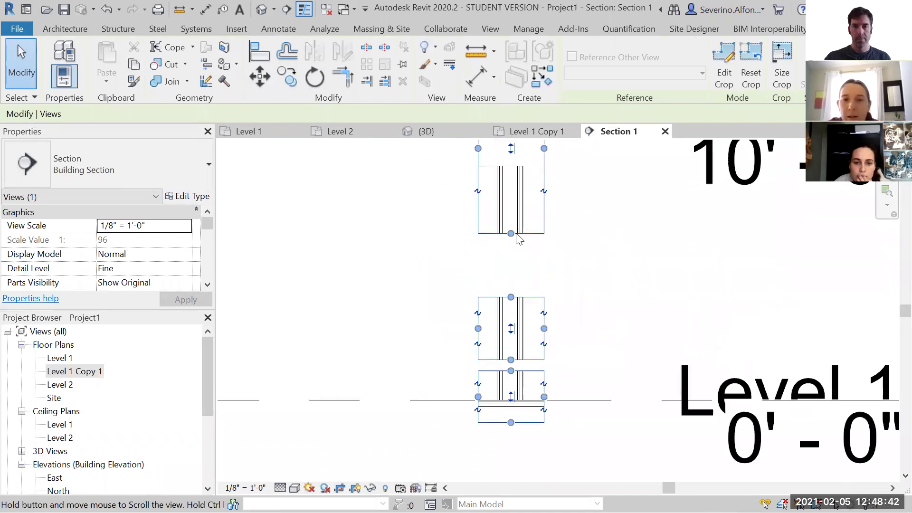
Step: Move the Level 2 view region down until only a small gap separates it from the middle wall region
click(550, 203)
click(513, 198)
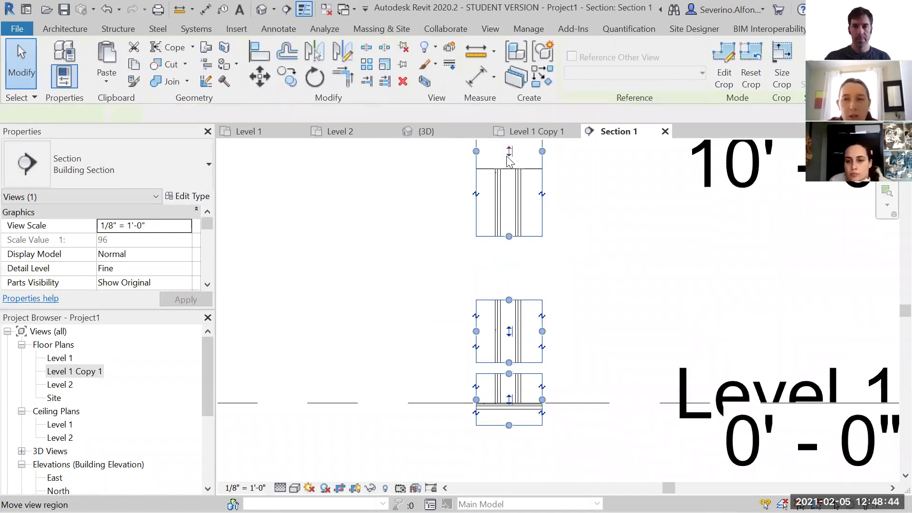
click(511, 200)
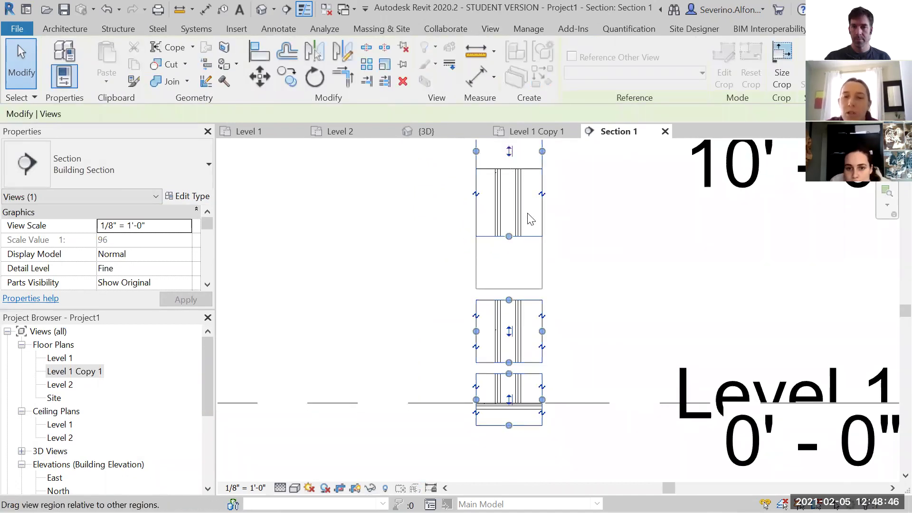
scroll(529, 218, down, 2)
Step: Trim the Level 2 view region by raising its bottom edge and lowering its top edge to just above the wall head
drag(529, 274, 529, 238)
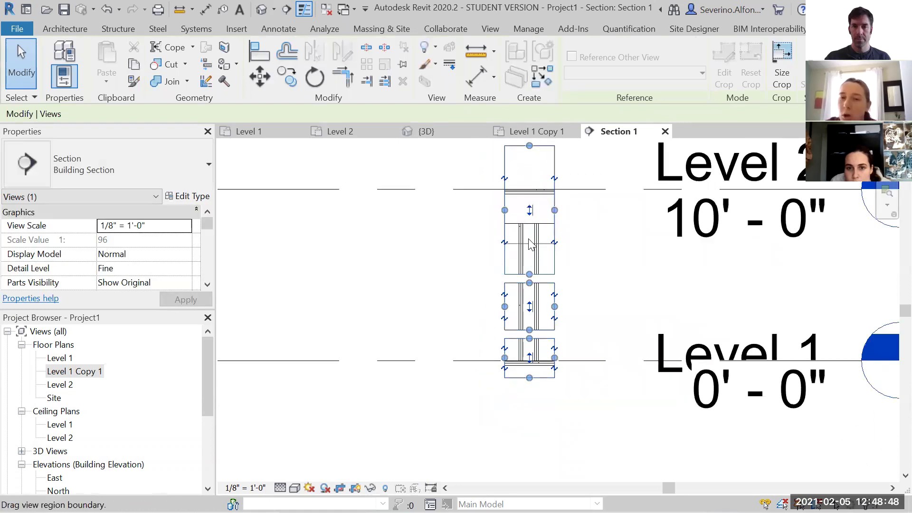
drag(530, 148, 534, 180)
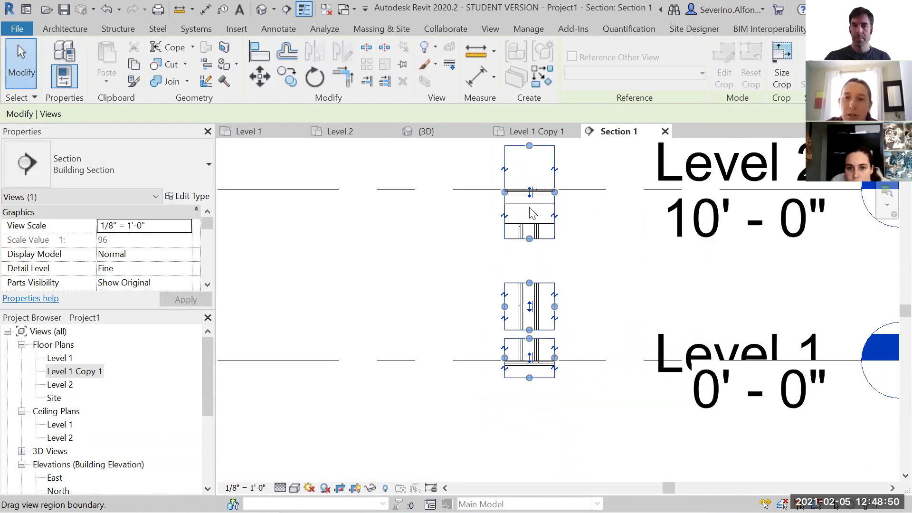
drag(533, 214, 533, 216)
key(ctrl+z)
scroll(560, 247, up, 3)
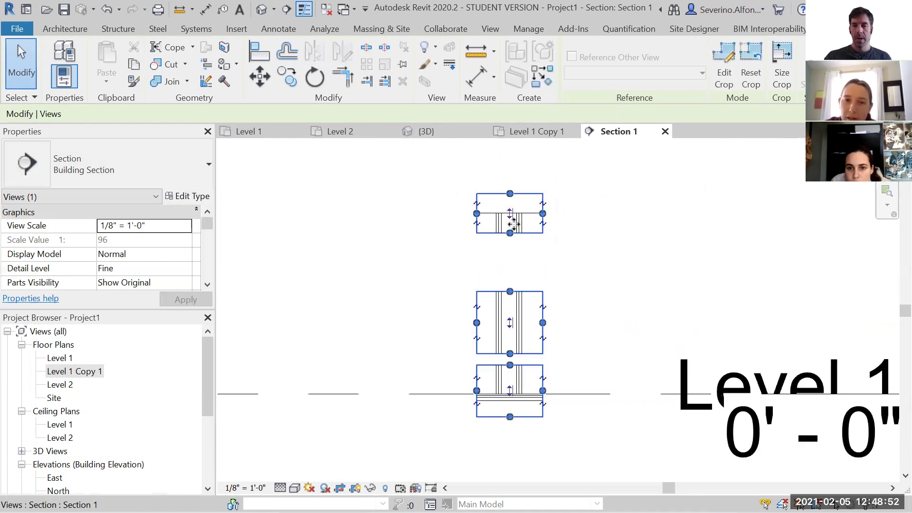
Step: Move the trimmed uppermost view region down close to the middle wall region
drag(507, 236, 512, 274)
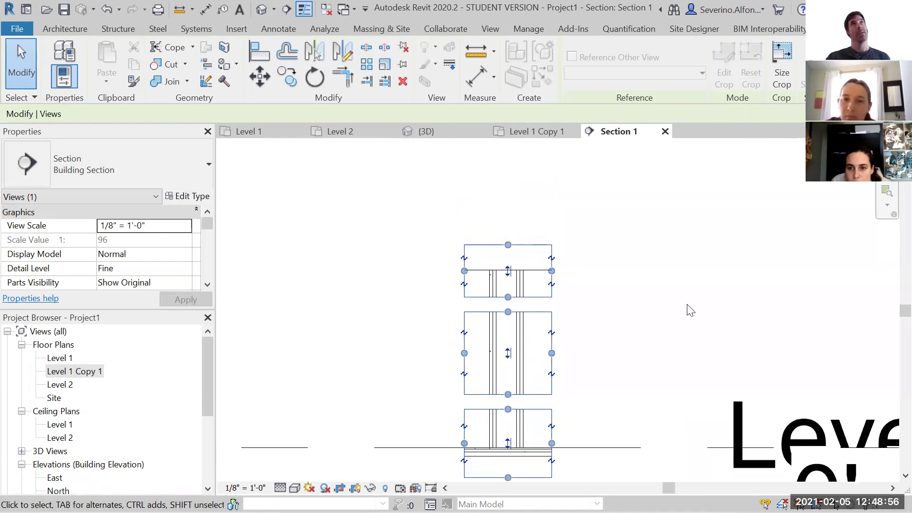
click(640, 323)
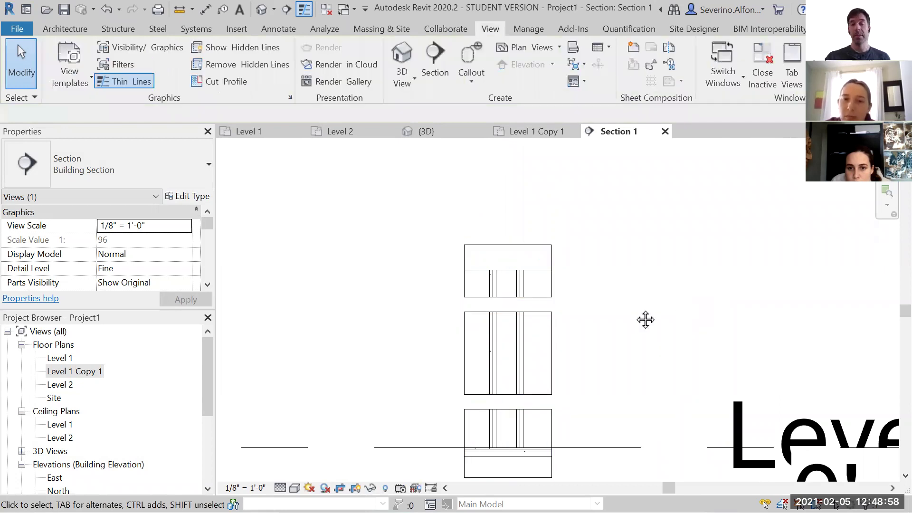
scroll(617, 285, down, 2)
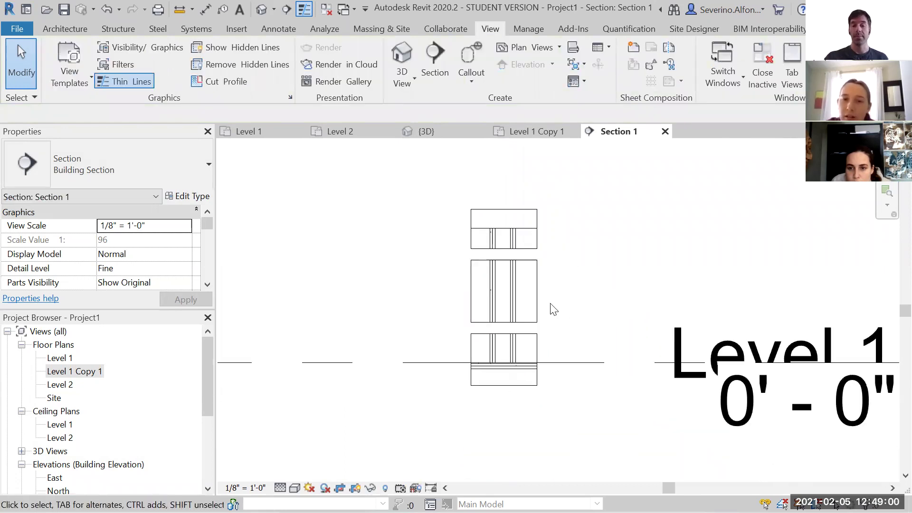
Step: Narrow the broken view regions slightly on both sides of the wall and shorten the middle region by lowering its top edge
click(537, 298)
scroll(537, 299, up, 2)
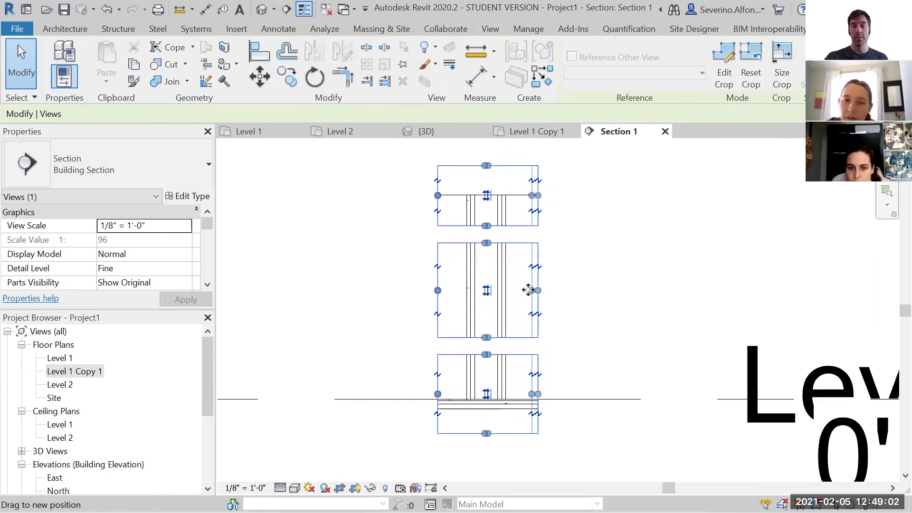
drag(439, 291, 445, 293)
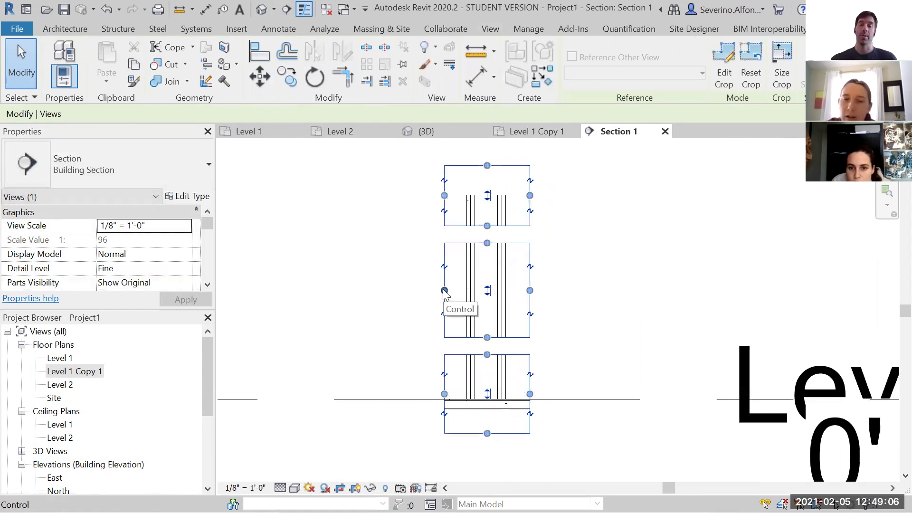
drag(489, 280, 489, 302)
click(245, 487)
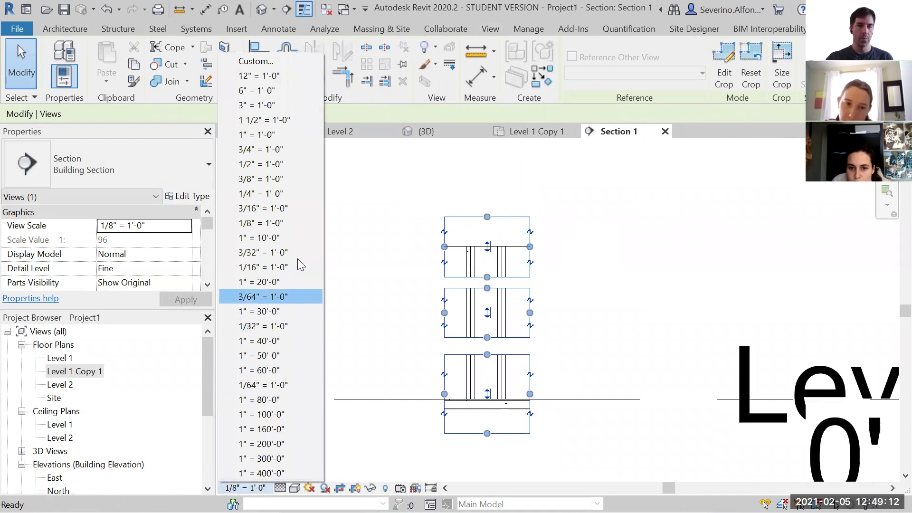
click(582, 301)
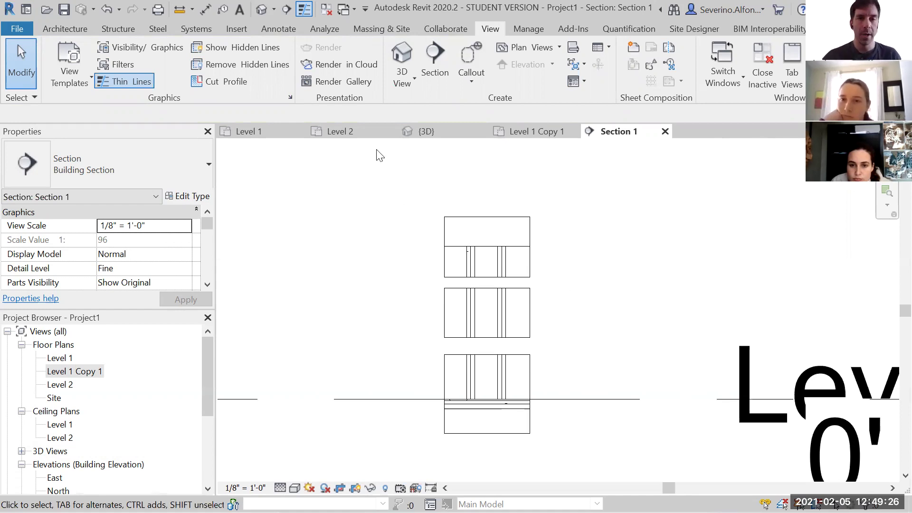
Step: Browse the Profiles folder of the US Imperial family library for a detail component to load
click(278, 30)
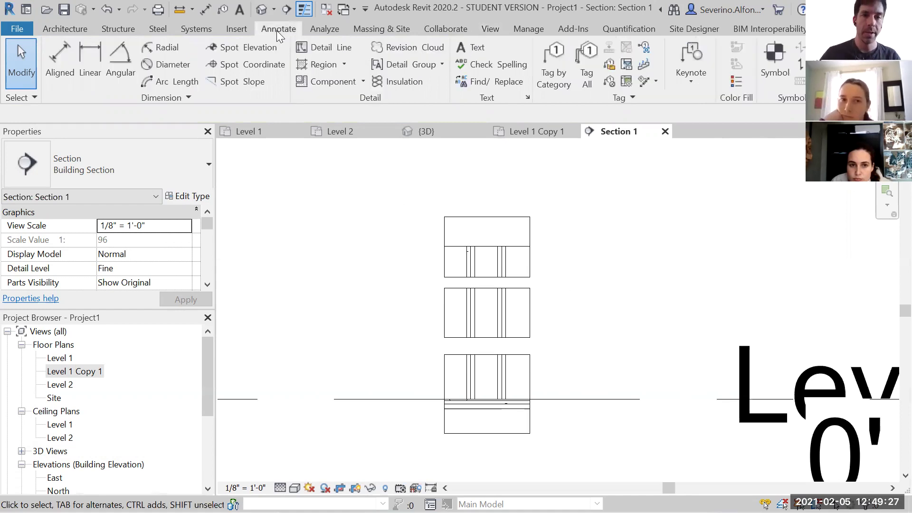
click(331, 82)
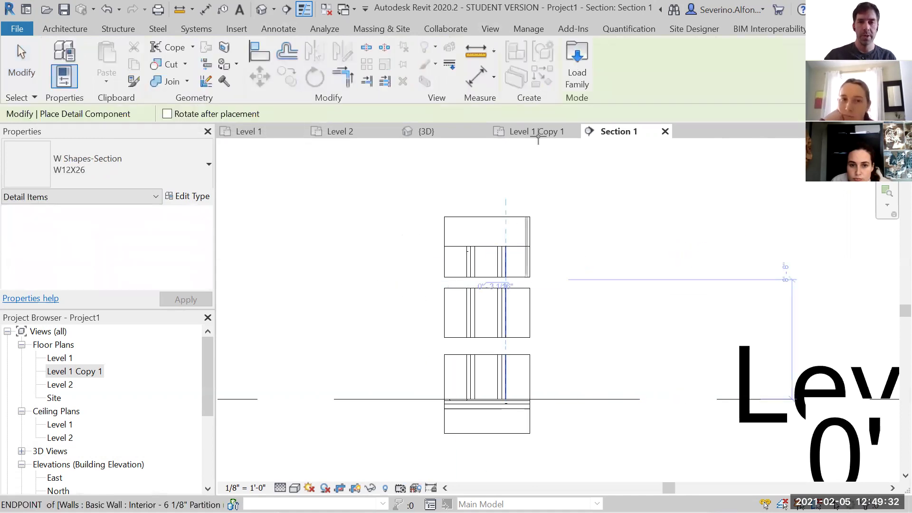
click(577, 61)
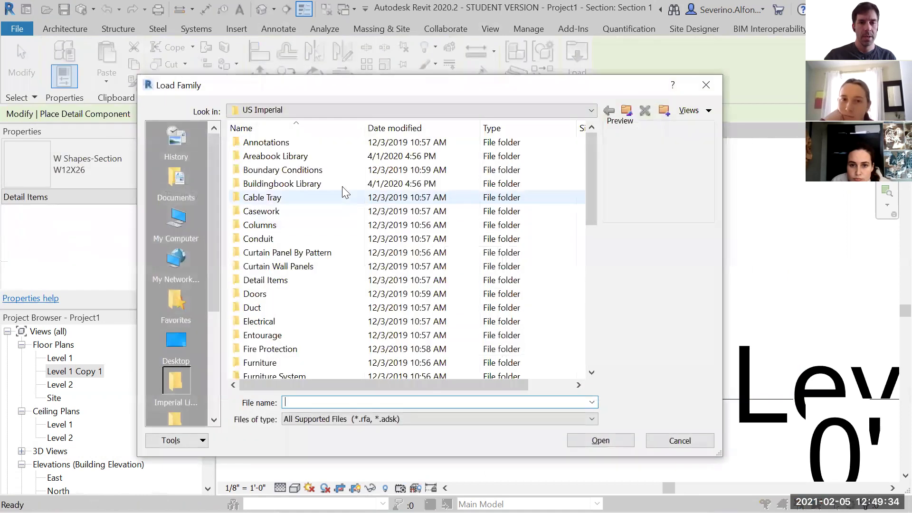
click(265, 144)
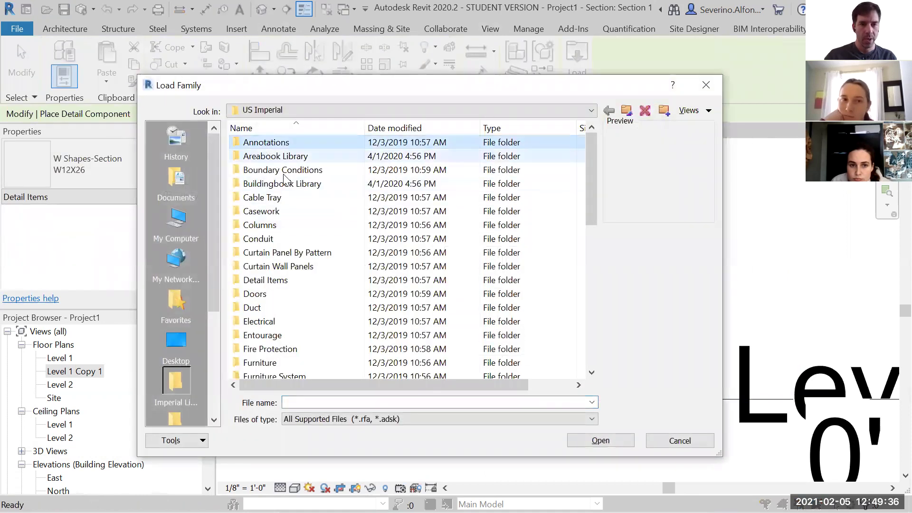
drag(589, 173, 586, 251)
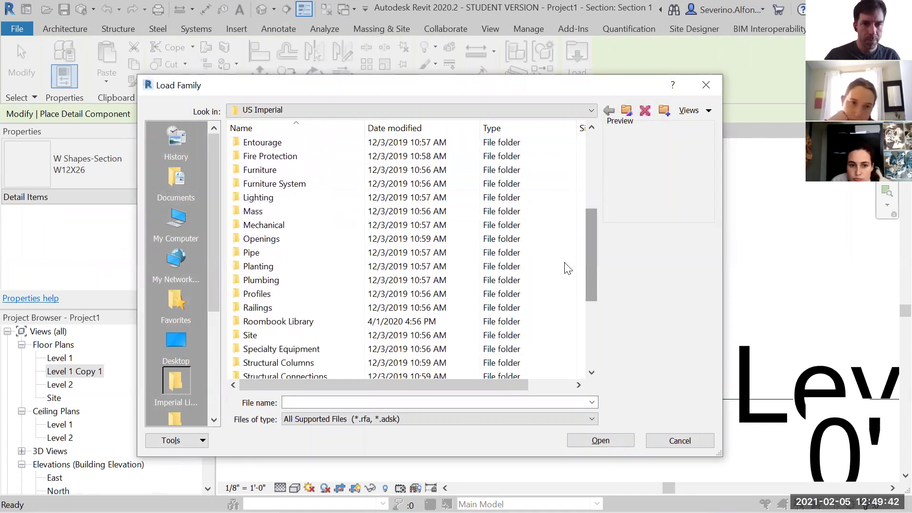
double_click(266, 294)
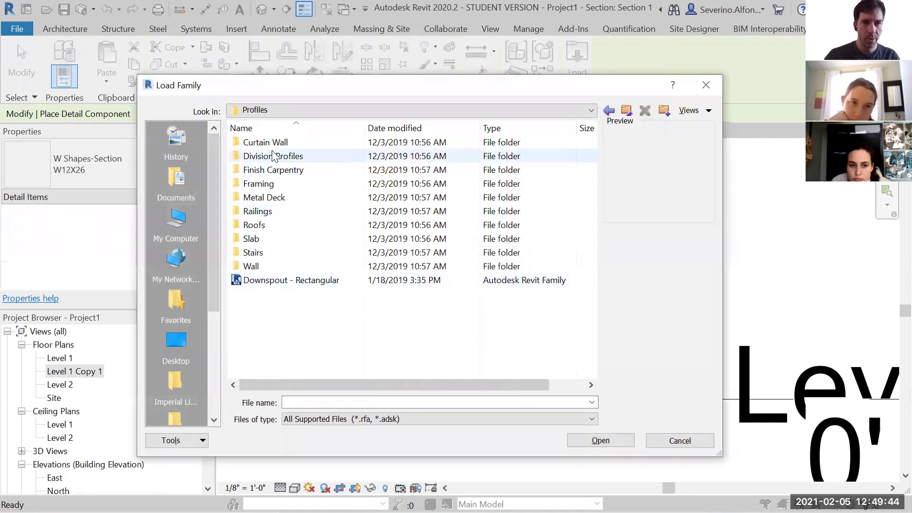
click(705, 85)
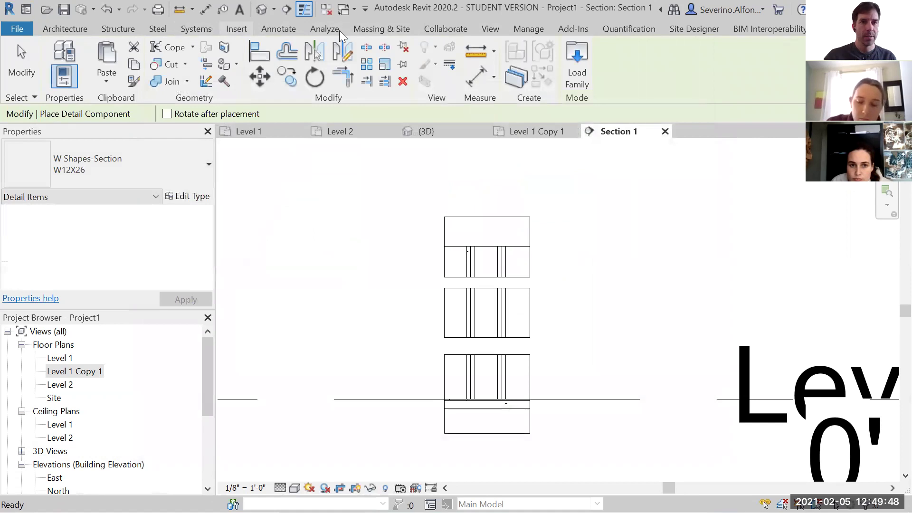
click(280, 30)
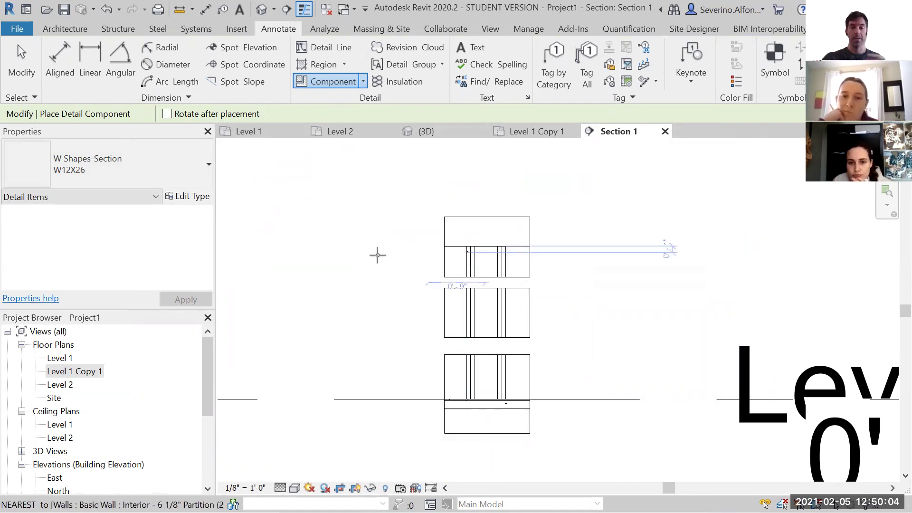
scroll(489, 256, up, 2)
scroll(491, 255, up, 2)
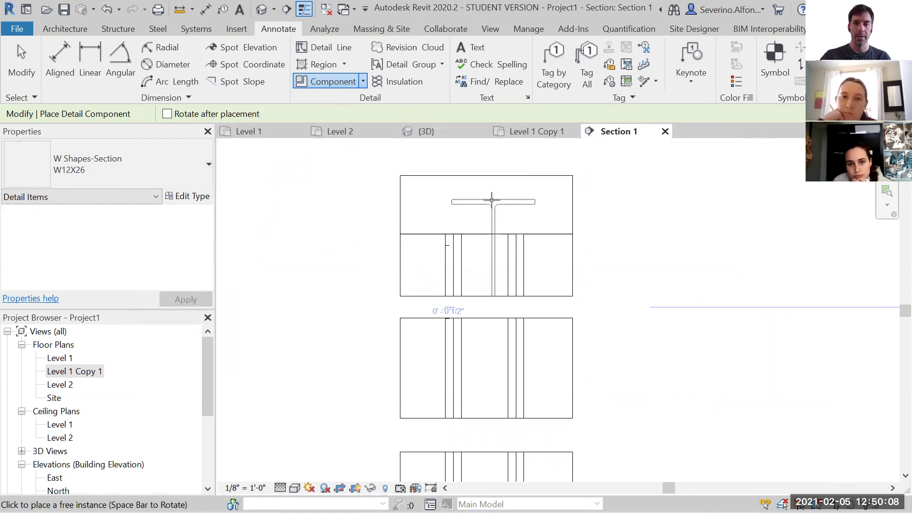
click(481, 164)
click(337, 83)
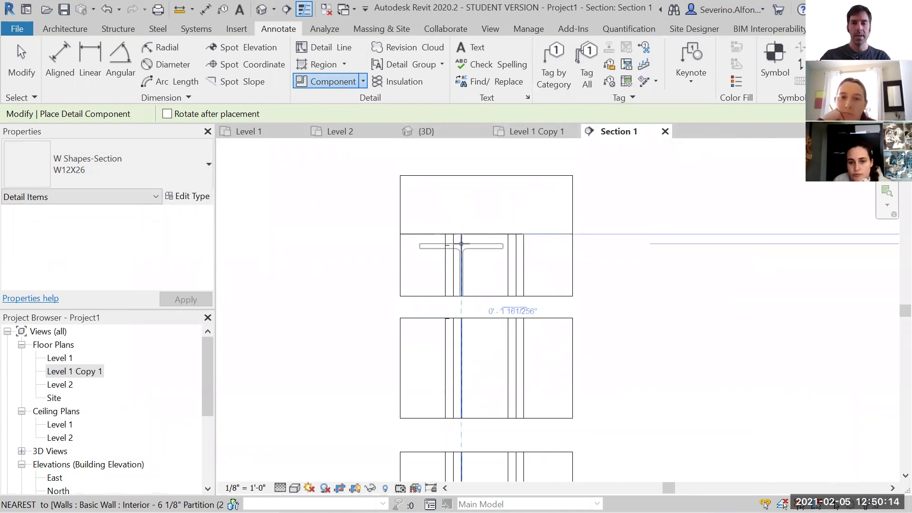
key(Escape)
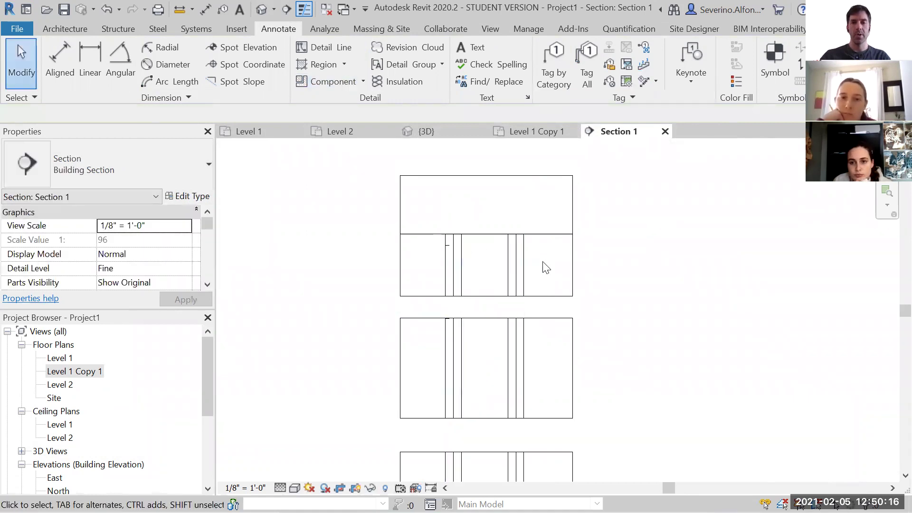
scroll(611, 274, down, 1)
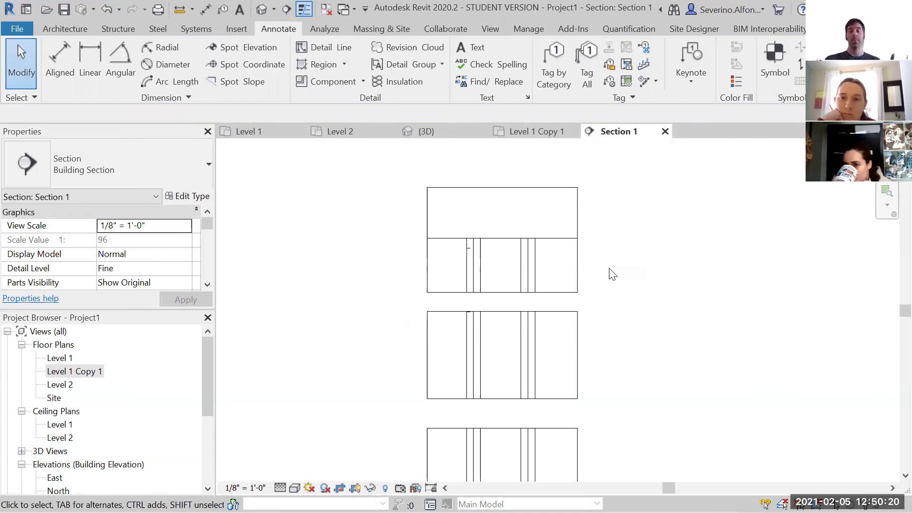
click(577, 283)
key(Escape)
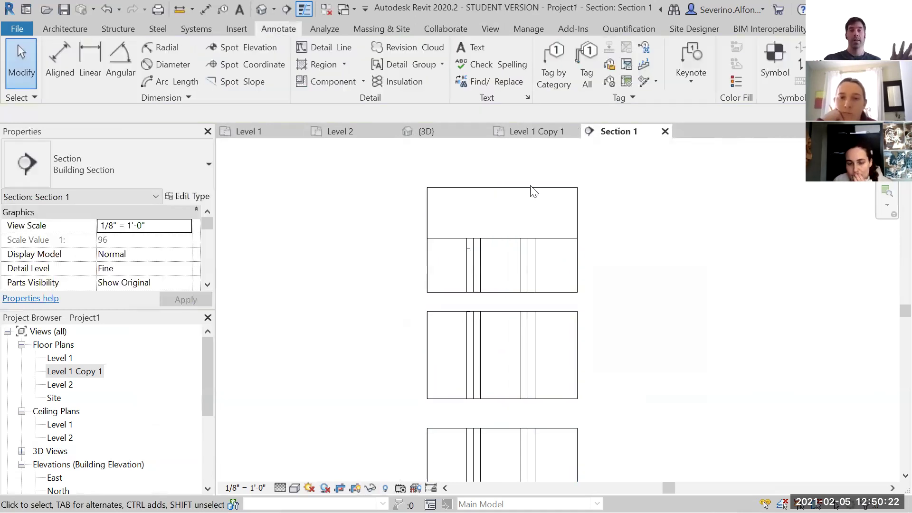
Step: Draw a stepped Thin Lines detail profile between the slab underside and the wall's outer face, with vertical steps of about 1/2" and 2"
click(336, 47)
scroll(516, 241, up, 4)
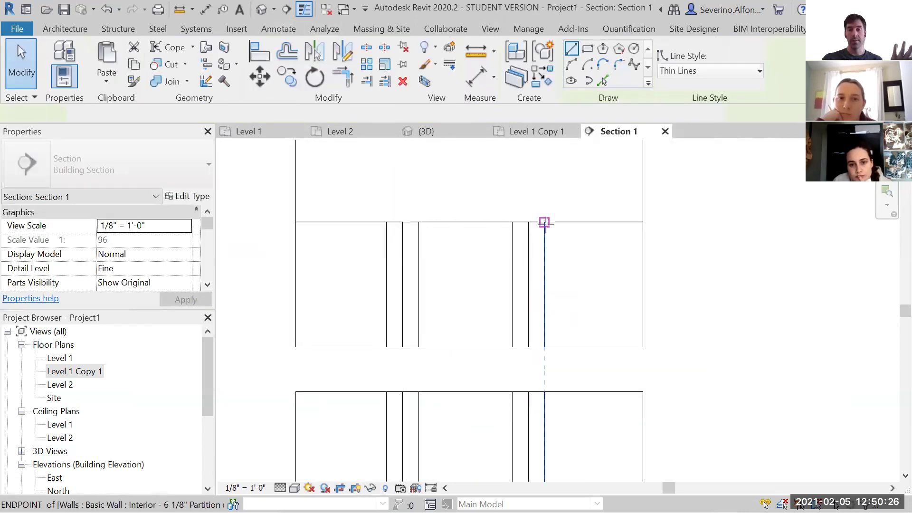
click(620, 222)
scroll(620, 230, up, 2)
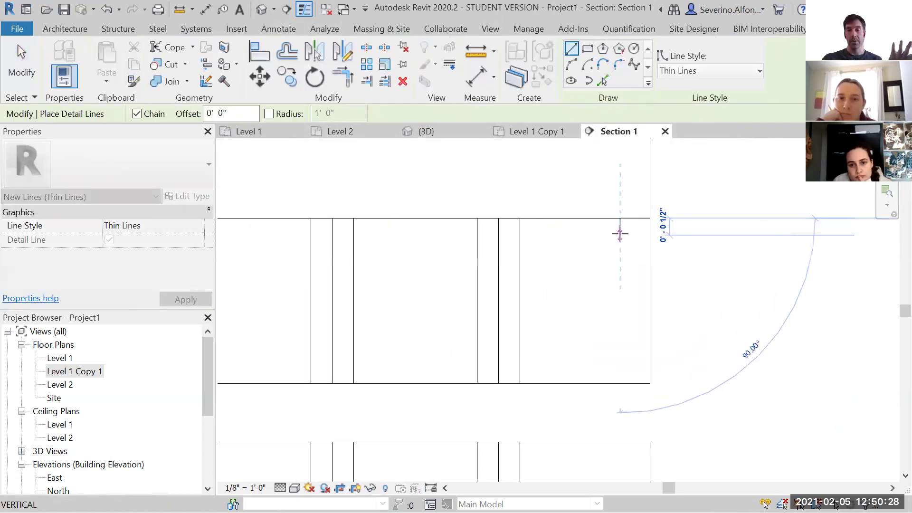
click(619, 234)
click(544, 234)
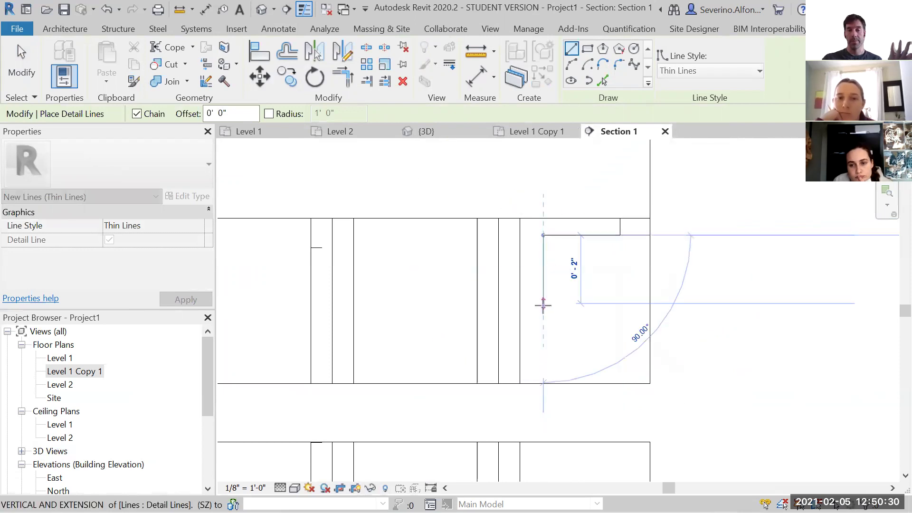
click(543, 303)
click(520, 303)
click(520, 218)
key(Escape)
key(Escape)
scroll(589, 309, down, 2)
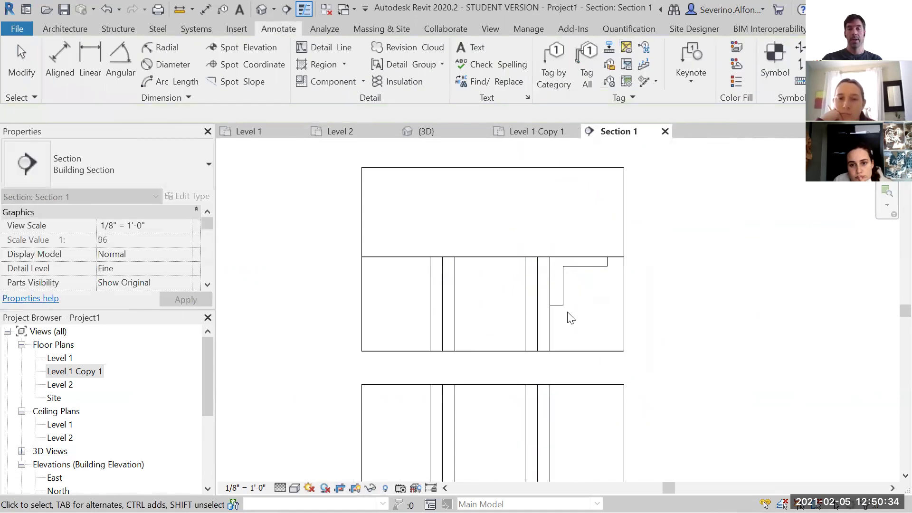
click(322, 65)
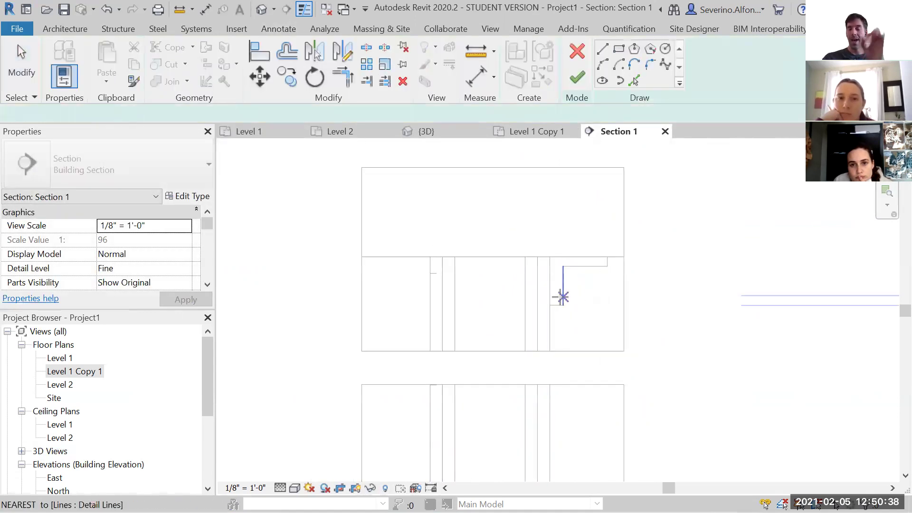
click(577, 50)
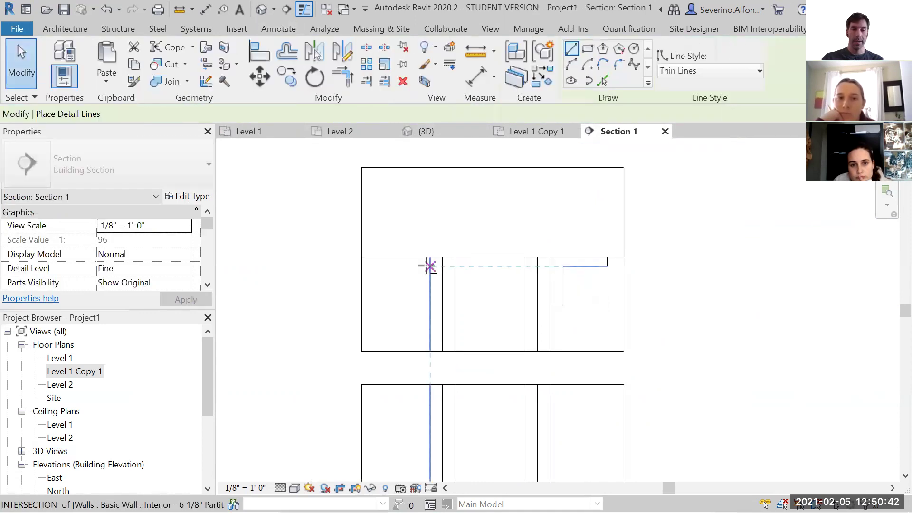
scroll(424, 262, up, 1)
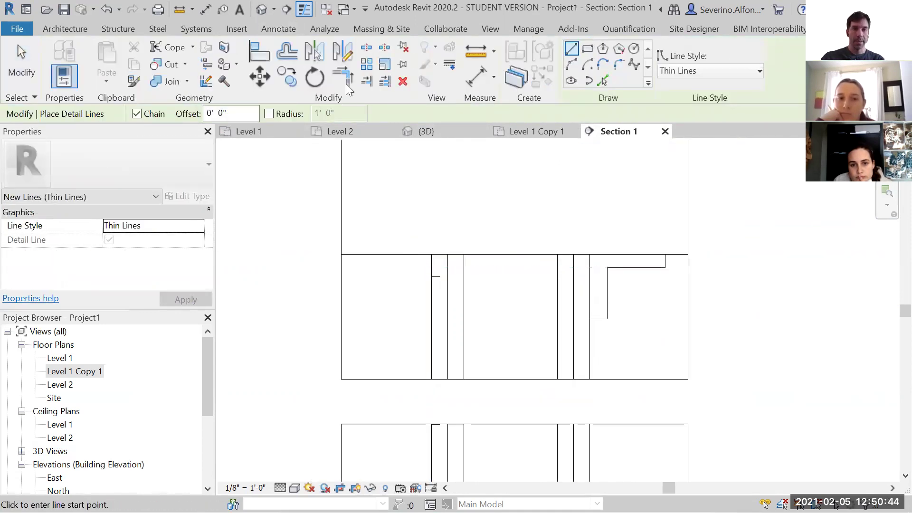
Step: Draw a horizontal Thin Lines detail line about 6 1/8" long across the wall head, level with the profile's upper step
click(431, 267)
click(589, 267)
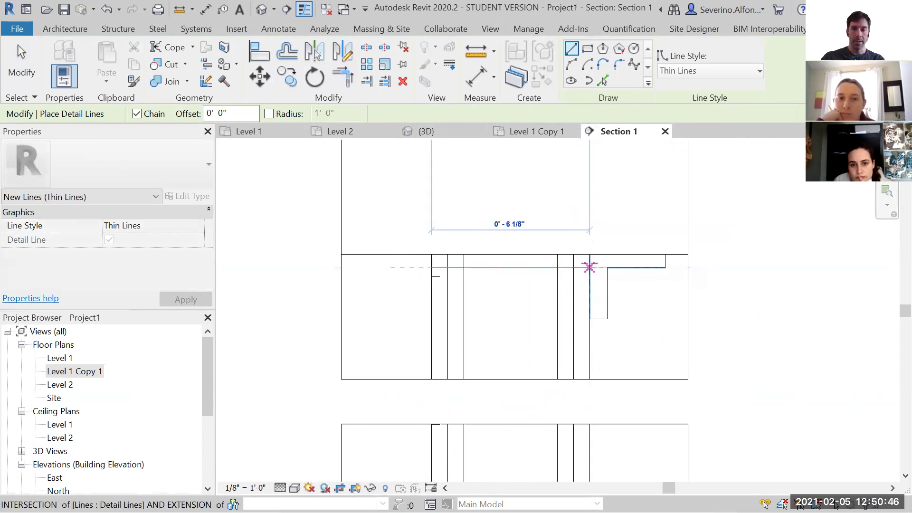
key(Escape)
key(Escape)
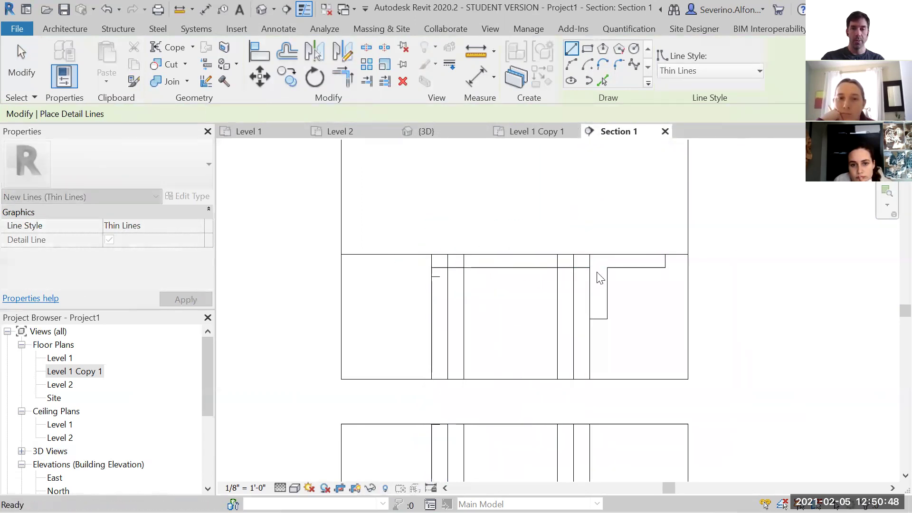
scroll(538, 266, down, 3)
scroll(480, 313, down, 1)
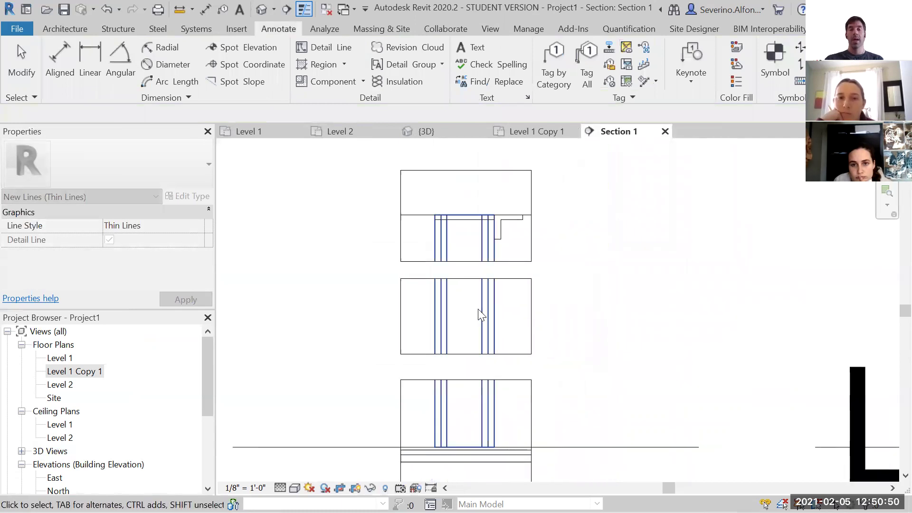
key(Escape)
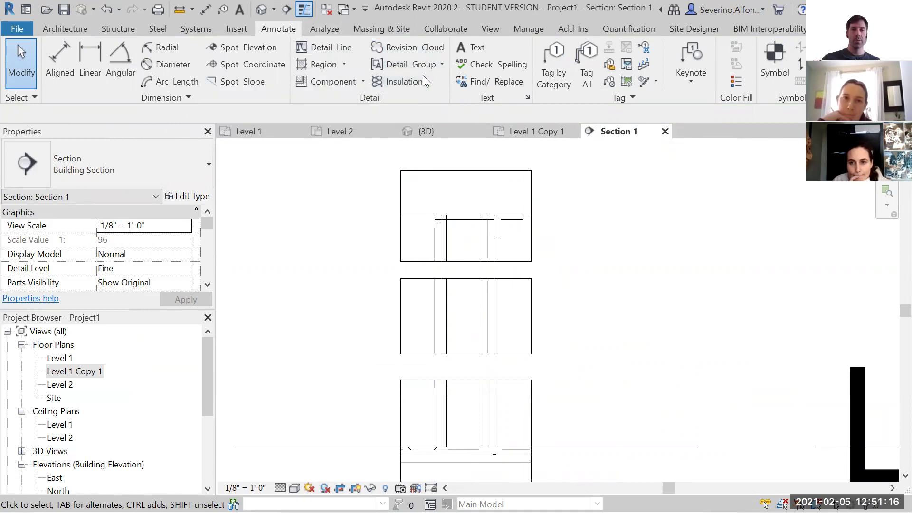
Step: Add 3 1/2" wide insulation batting down the centre of the wall cavity through the full height of the middle view region
click(412, 80)
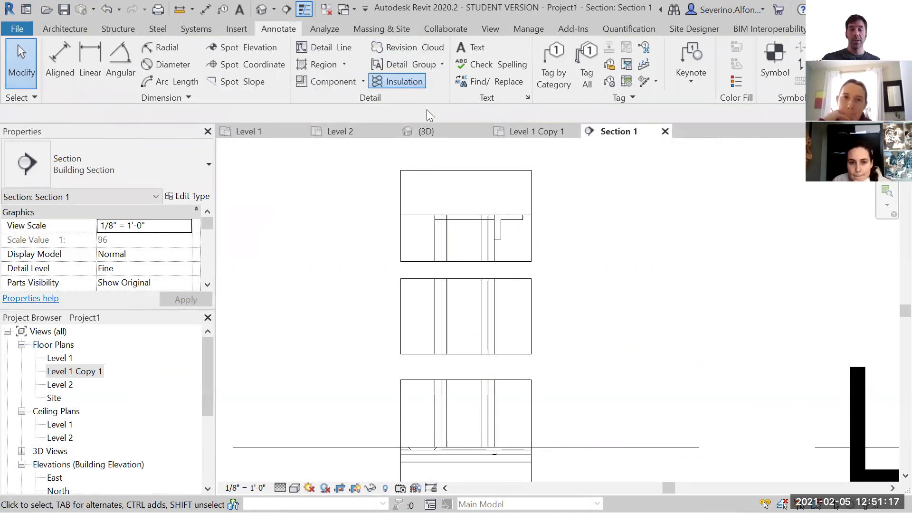
click(465, 281)
click(464, 354)
key(Escape)
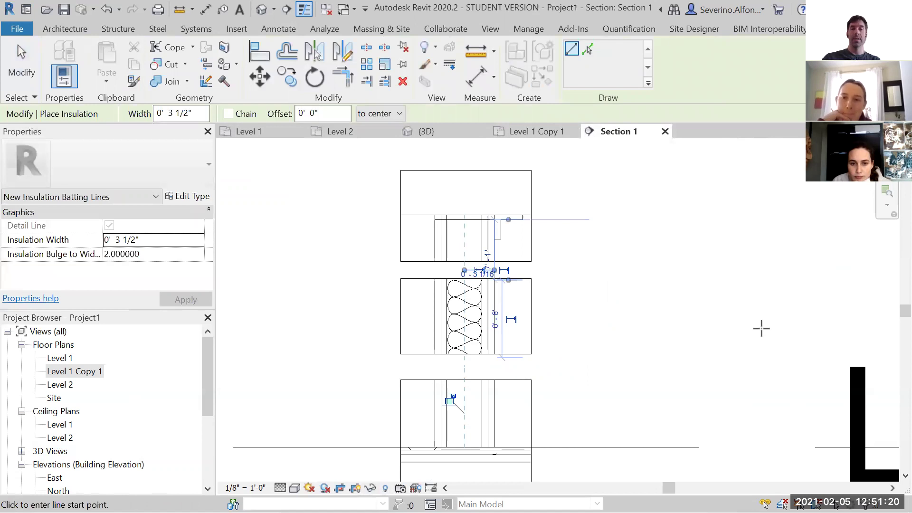
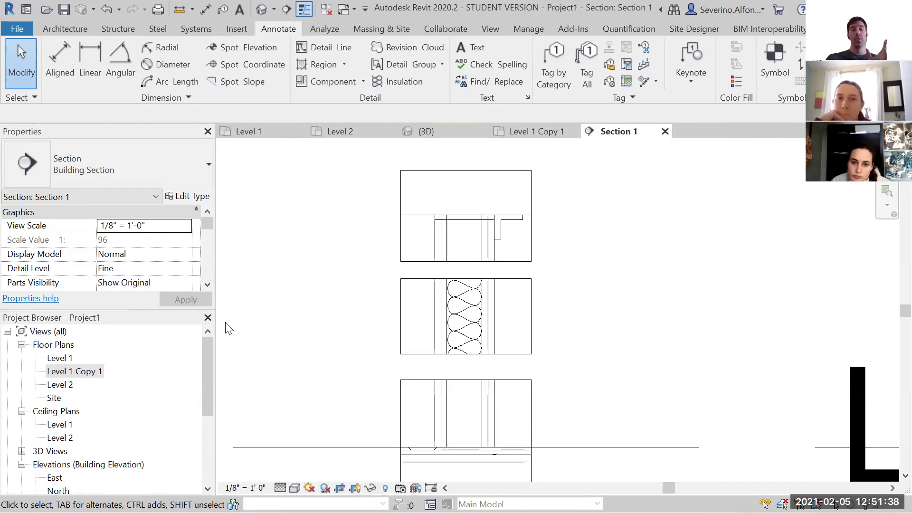
Step: Examine the view duplication options available for the Section 1 view
drag(207, 375, 206, 441)
scroll(24, 403, down, 1)
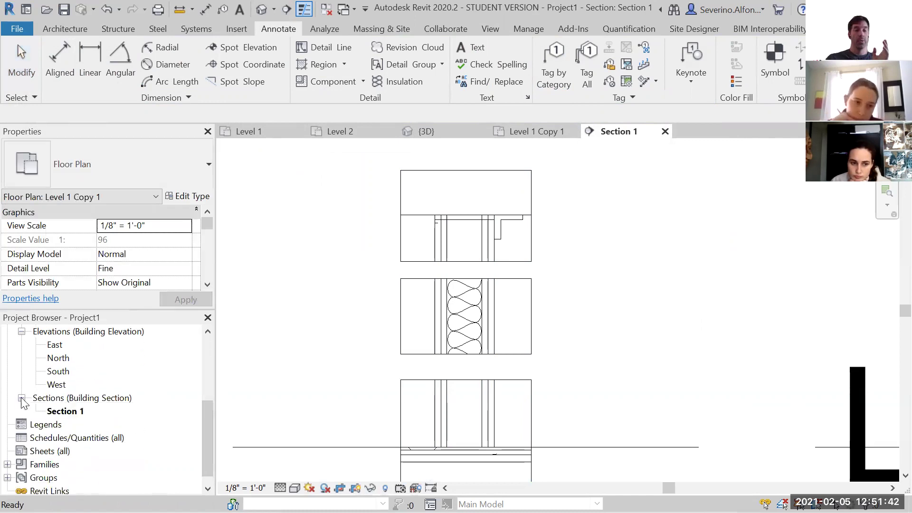
click(64, 411)
right_click(64, 411)
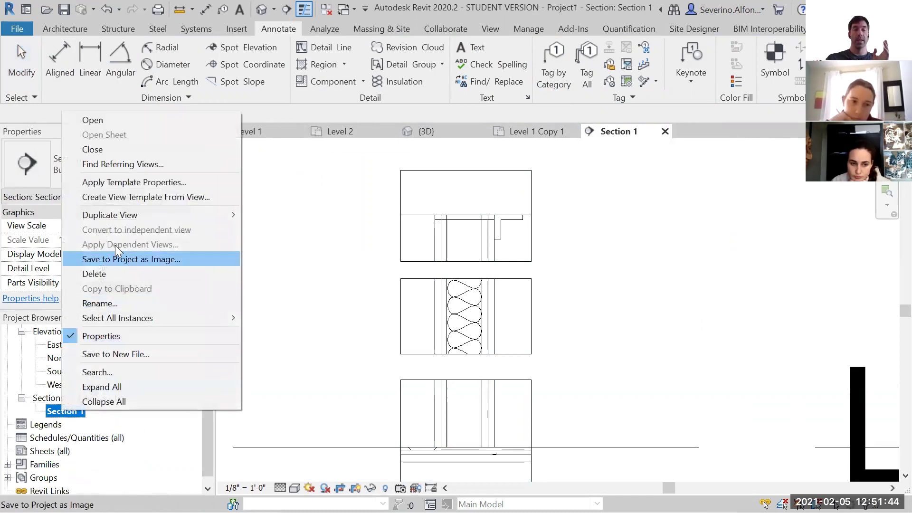
mouse_move(126, 215)
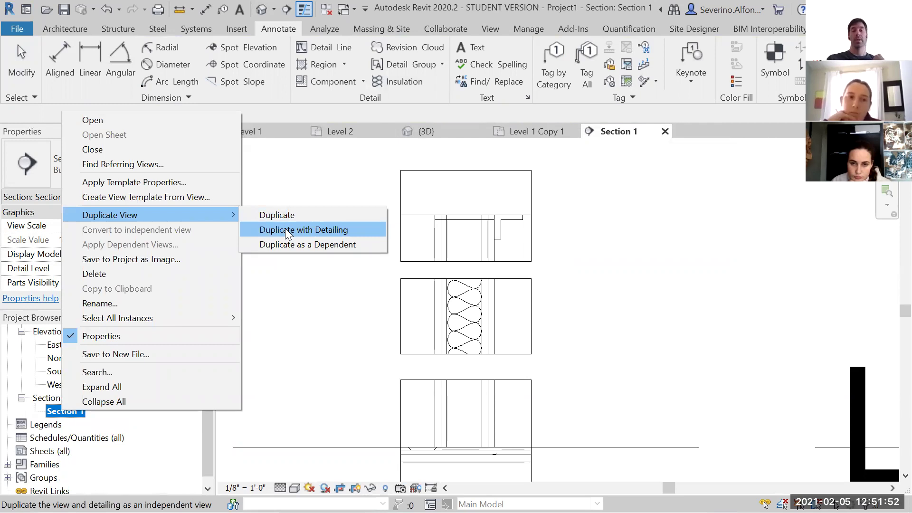
click(307, 313)
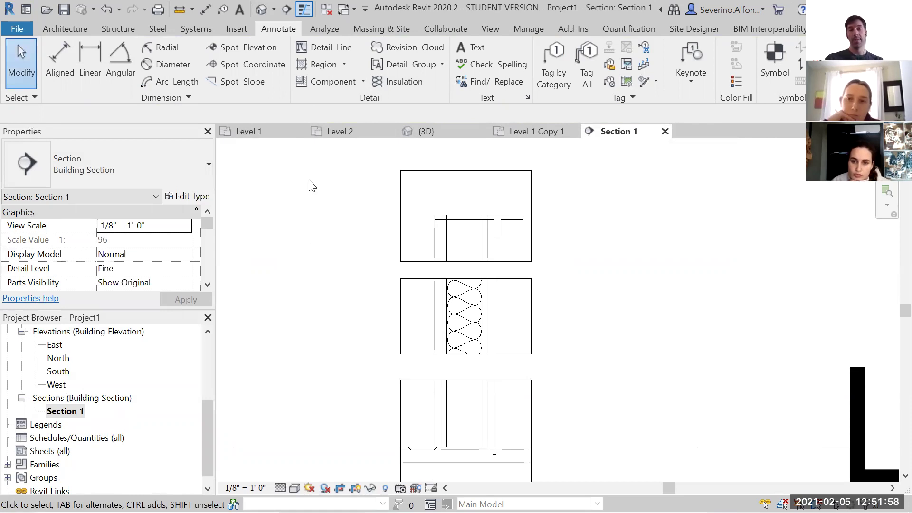
click(233, 29)
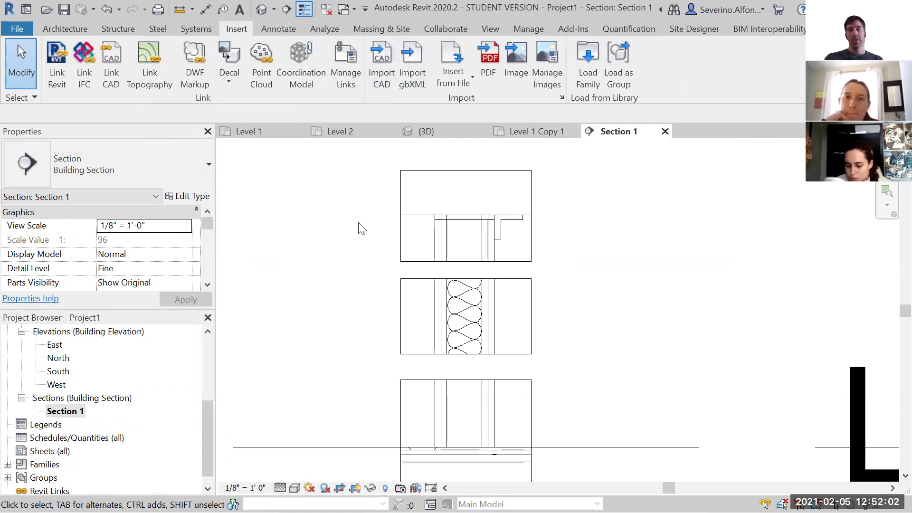
click(70, 30)
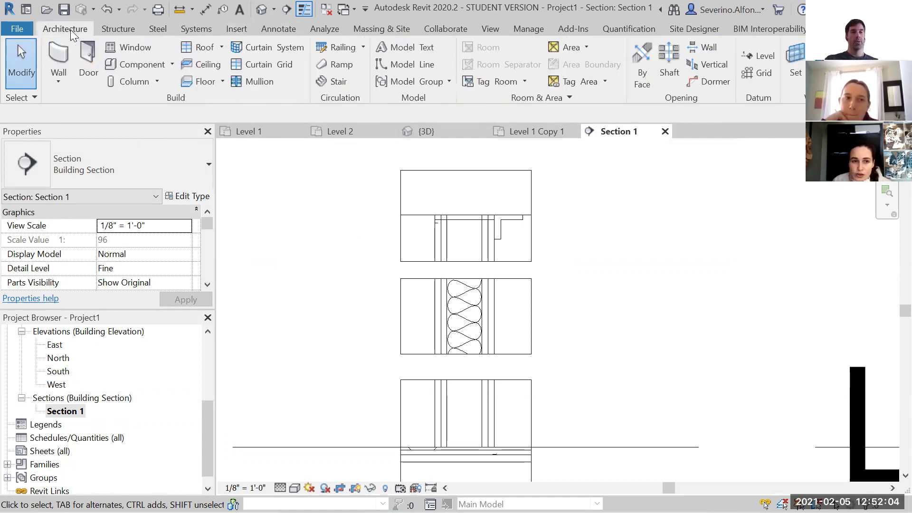
Step: Place a 1/4" Arial text note reading "metaldfi" with a two-segment leader pointing to the stepped profile at the wall head
click(277, 28)
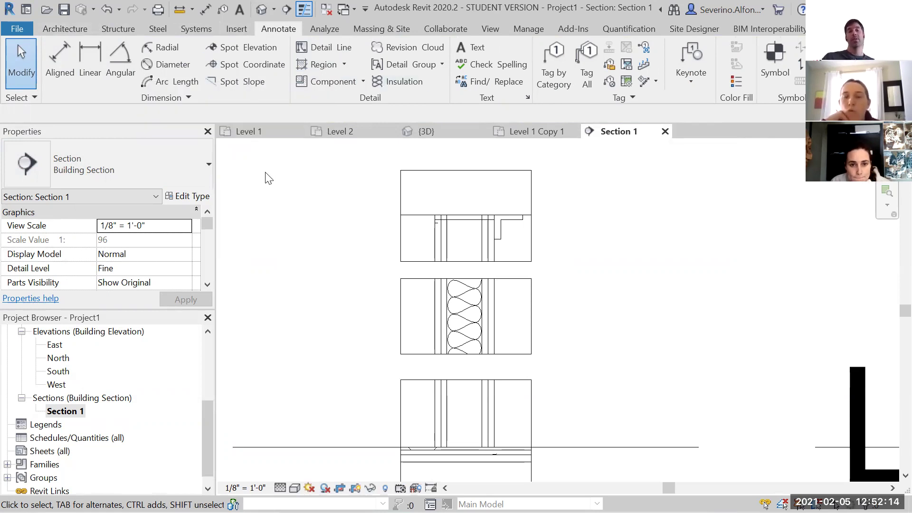
click(469, 48)
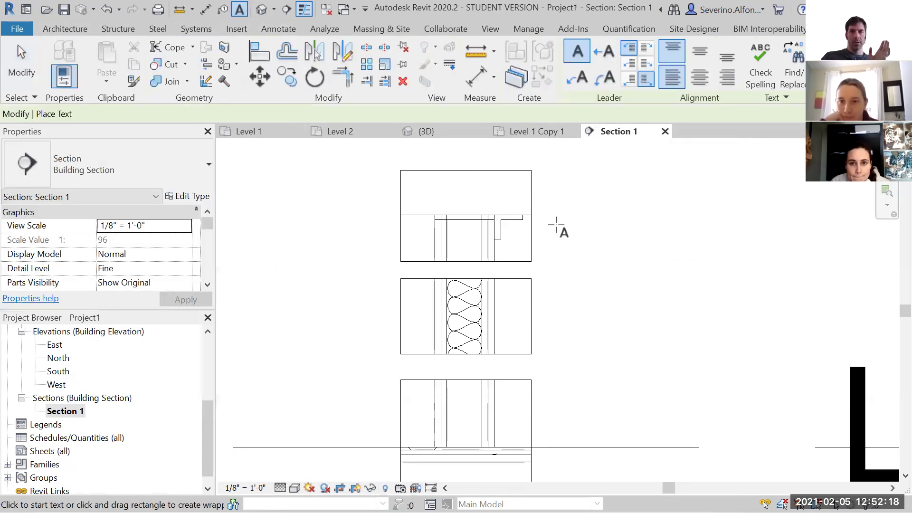
scroll(557, 227, down, 1)
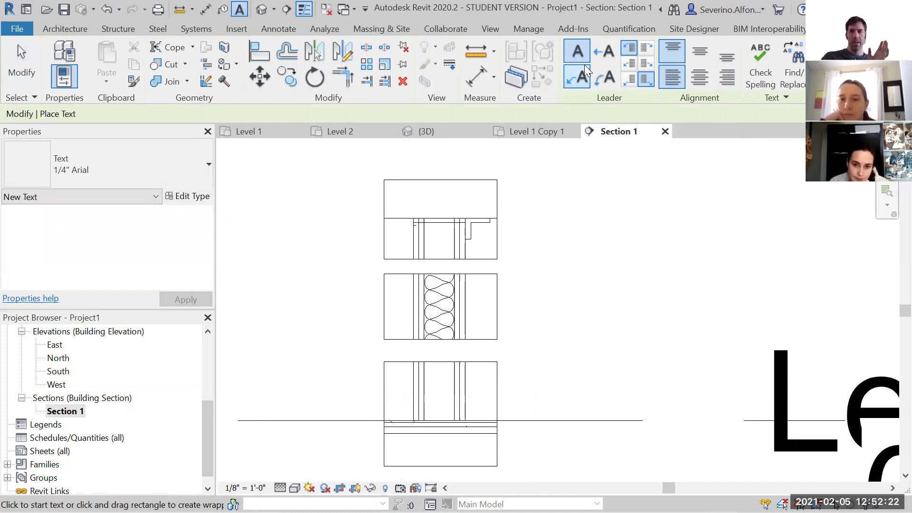
click(578, 78)
click(482, 220)
click(575, 169)
scroll(660, 170, down, 2)
click(692, 170)
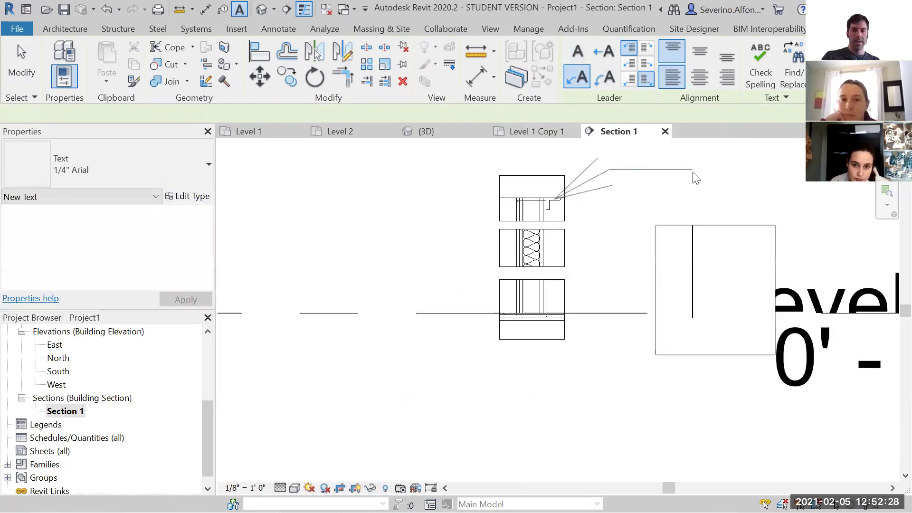
text(metaldfi)
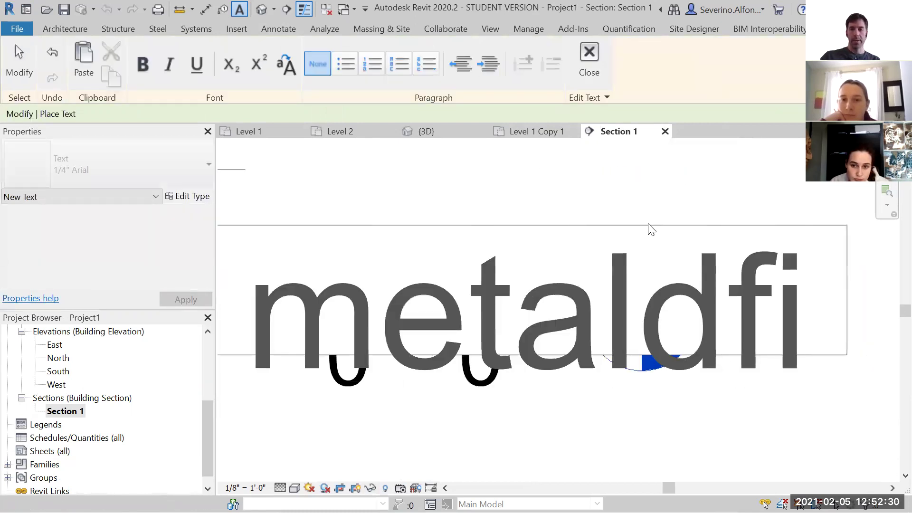
click(491, 447)
scroll(486, 361, down, 3)
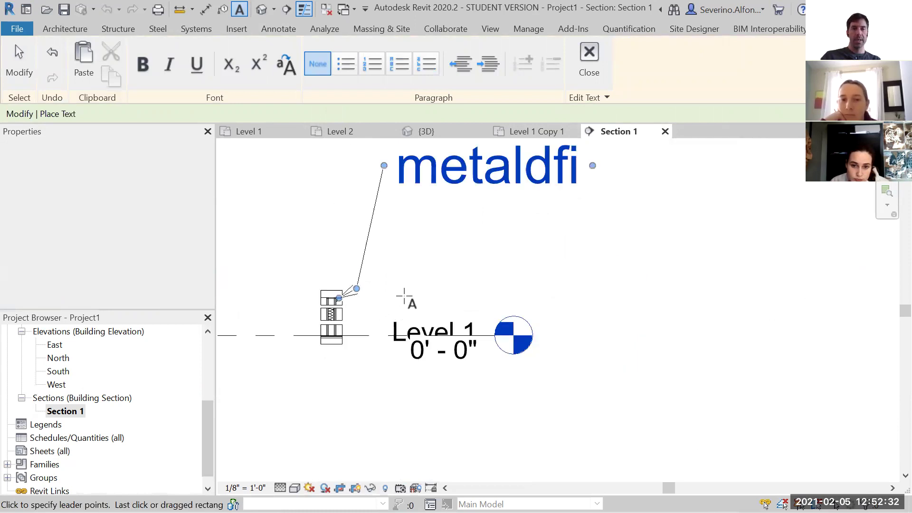
key(Escape)
key(Escape)
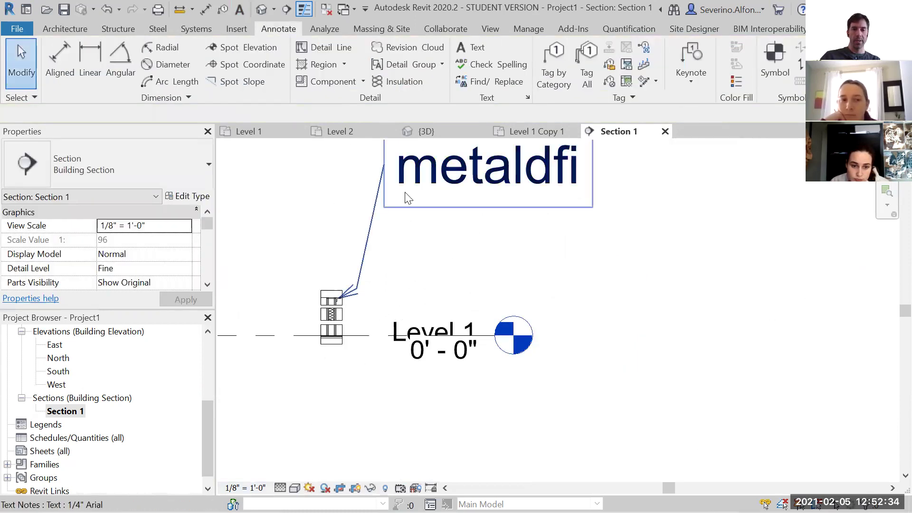
Step: Narrow the text note so it wraps onto two lines, and shift its leader elbow sideways to form a horizontal landing
click(449, 191)
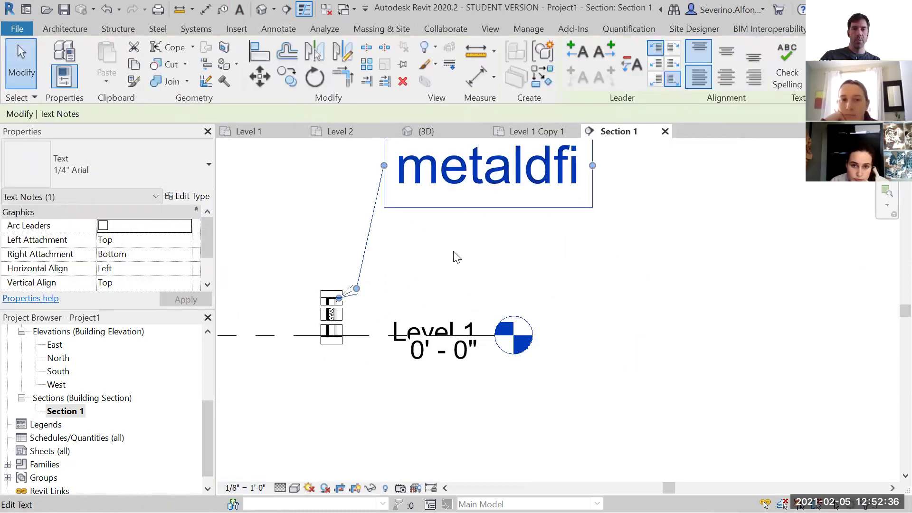
scroll(454, 257, down, 1)
middle_drag(454, 257, 465, 260)
drag(463, 259, 357, 341)
scroll(373, 346, up, 2)
scroll(358, 349, up, 2)
scroll(539, 236, down, 5)
middle_drag(546, 247, 549, 290)
mouse_move(518, 196)
mouse_down()
mouse_move(525, 291)
mouse_move(484, 195)
mouse_up()
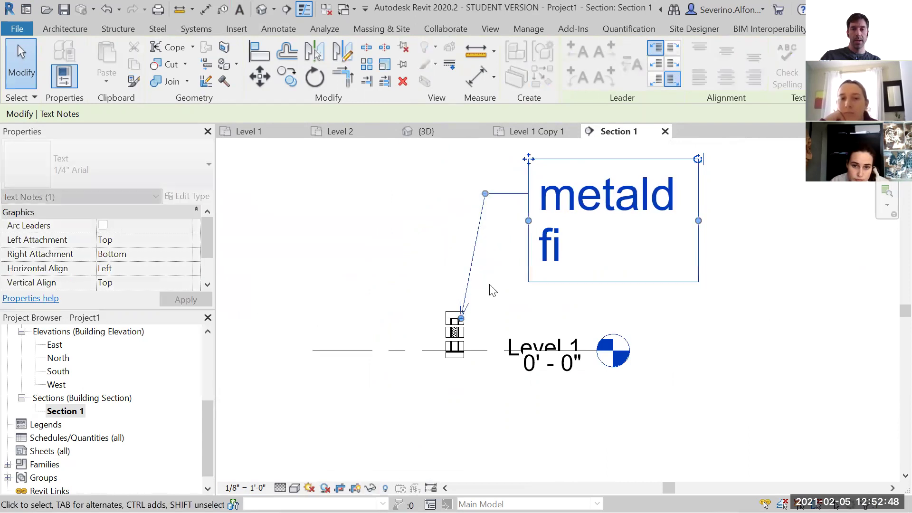
click(494, 332)
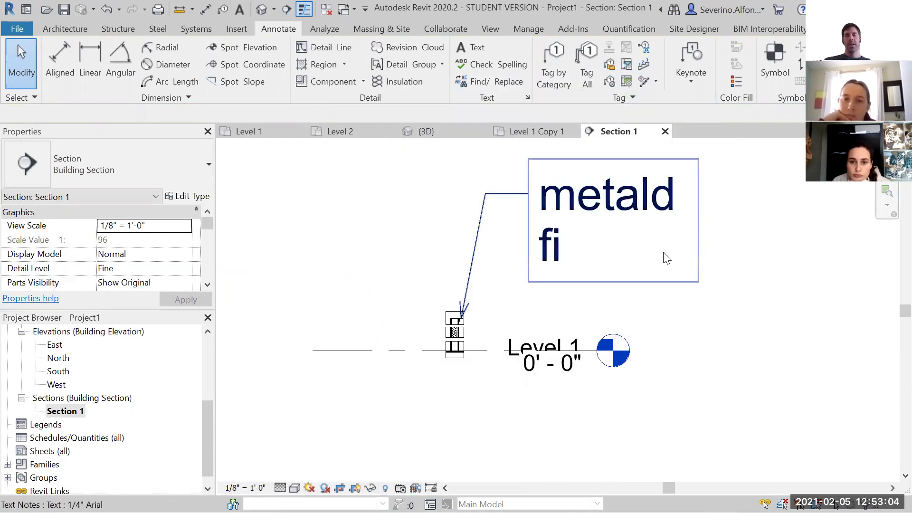
scroll(446, 335, up, 5)
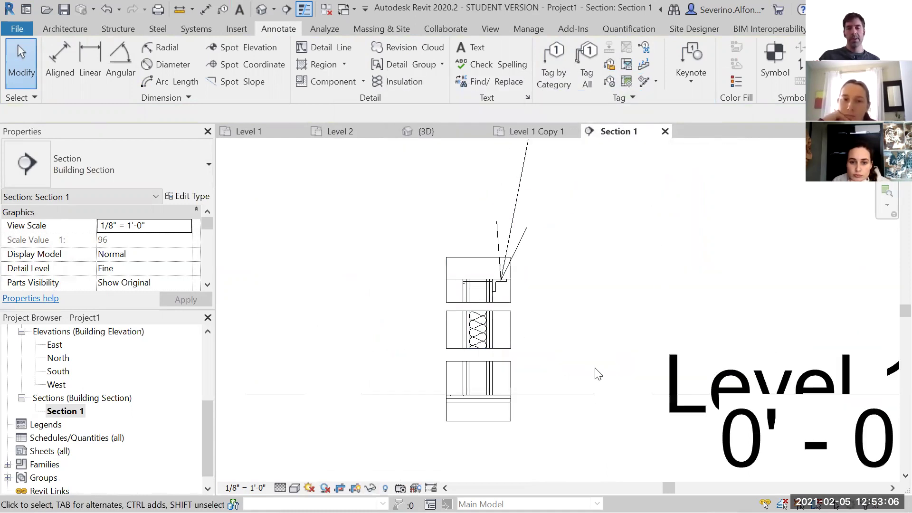
scroll(594, 371, up, 1)
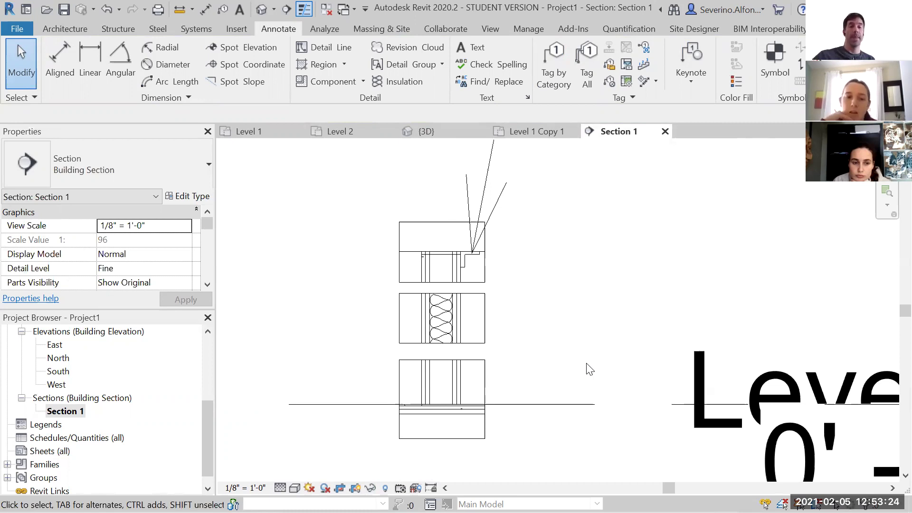
right_click(589, 370)
scroll(560, 278, down, 3)
middle_drag(615, 257, 500, 353)
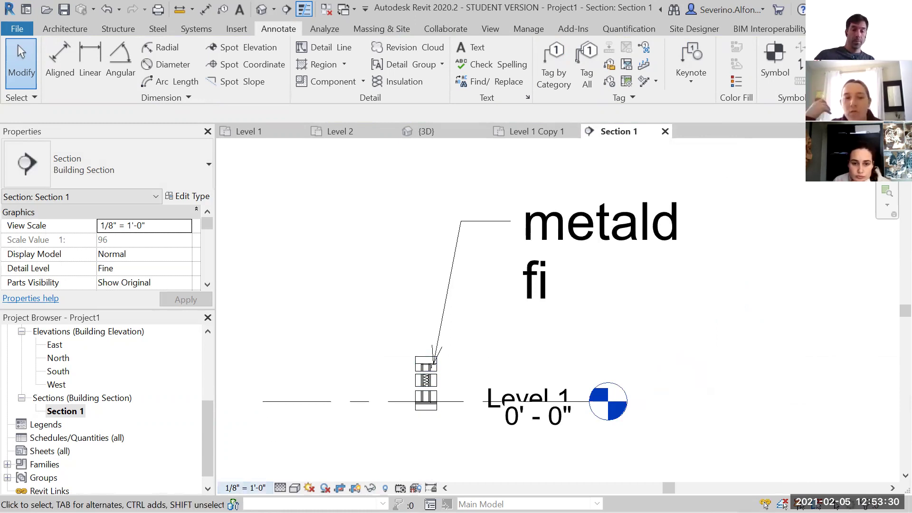
Step: Try section view scales of 1" = 40'-0" and 1/4" = 1'-0", and settle on 1/2" = 1'-0"
click(245, 487)
click(273, 340)
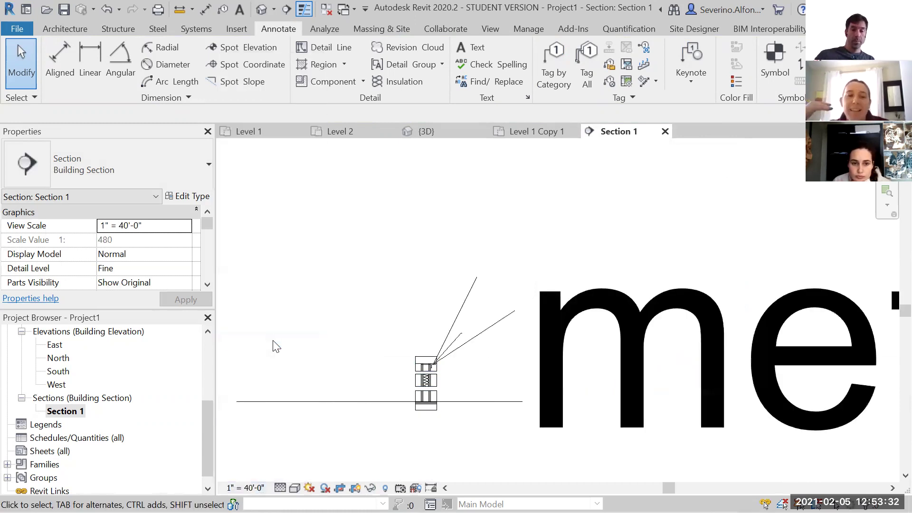
click(245, 487)
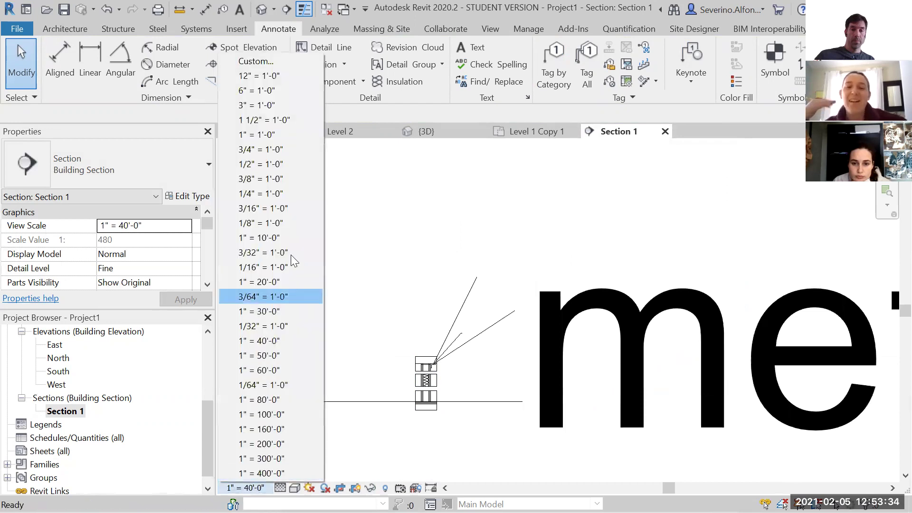
click(265, 193)
click(252, 485)
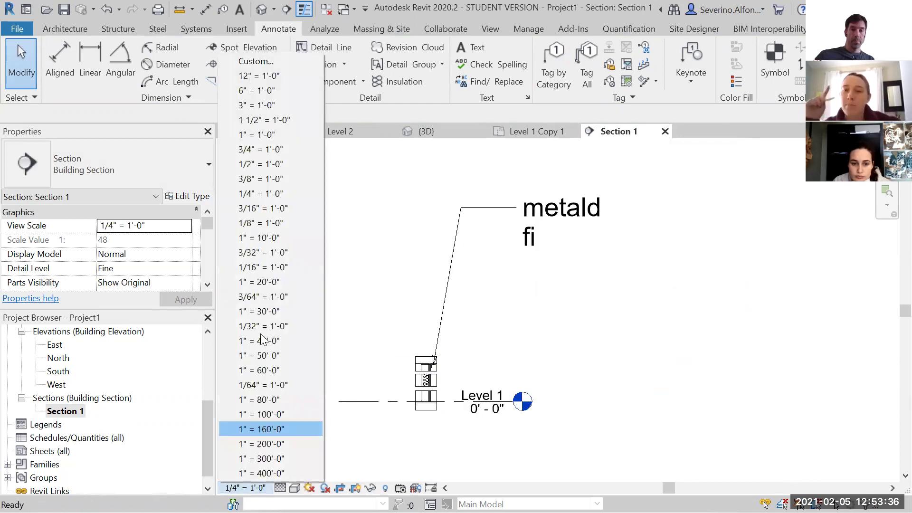
click(262, 164)
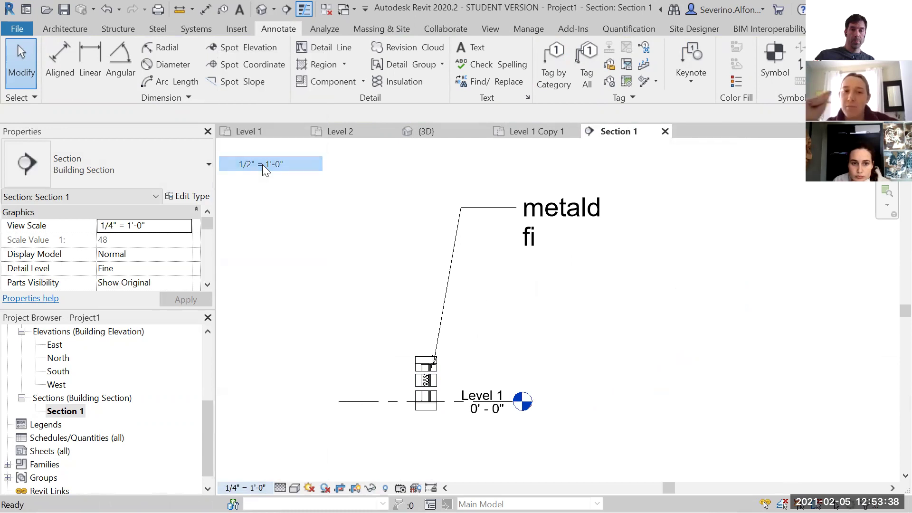
Step: Move the text note down beside the wall head and adjust its leader elbow to a short slope with a horizontal landing
click(462, 202)
drag(461, 200, 461, 342)
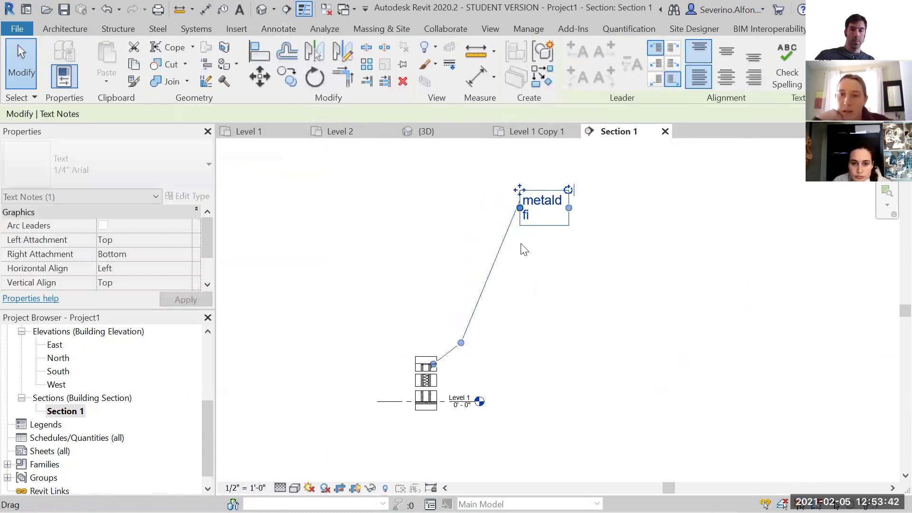
drag(523, 248, 525, 289)
drag(463, 346, 482, 200)
scroll(513, 215, up, 1)
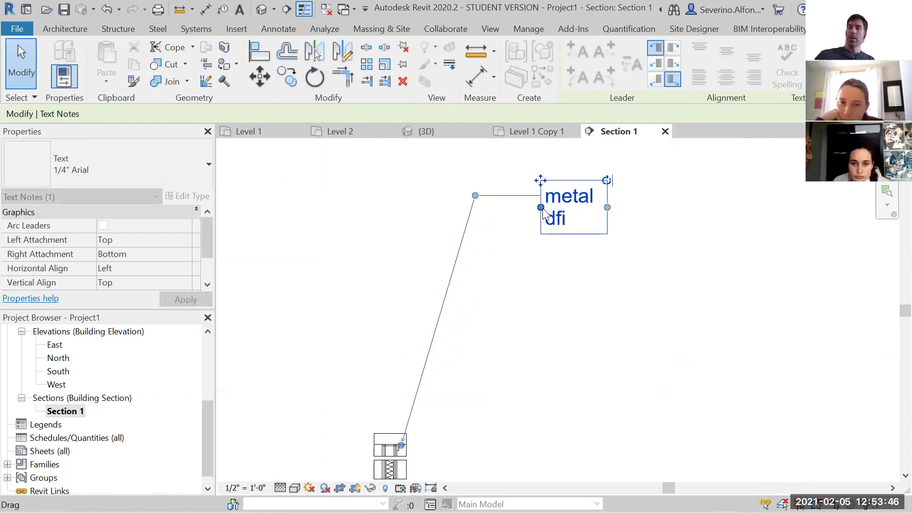
drag(539, 183, 502, 369)
scroll(478, 409, up, 5)
click(520, 223)
scroll(509, 309, down, 2)
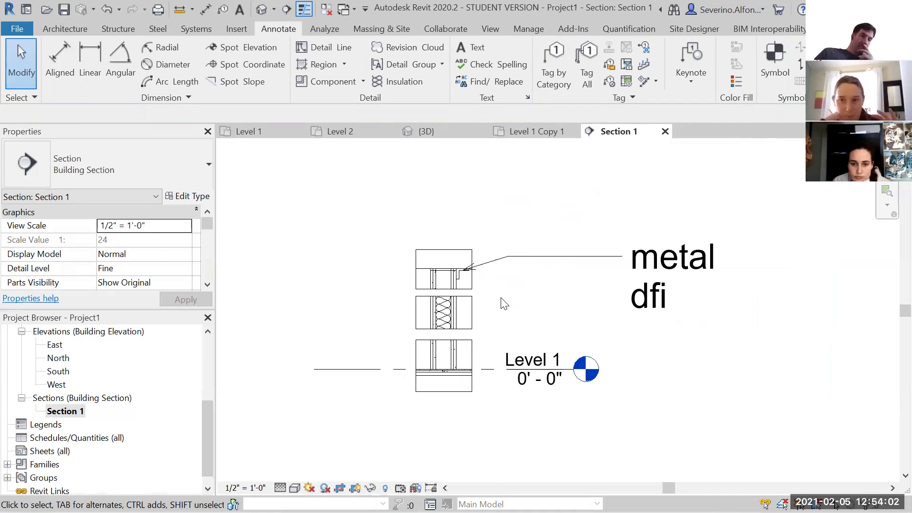
Step: Move the uppermost view region of the section slightly down towards the middle region
click(398, 333)
scroll(421, 273, up, 5)
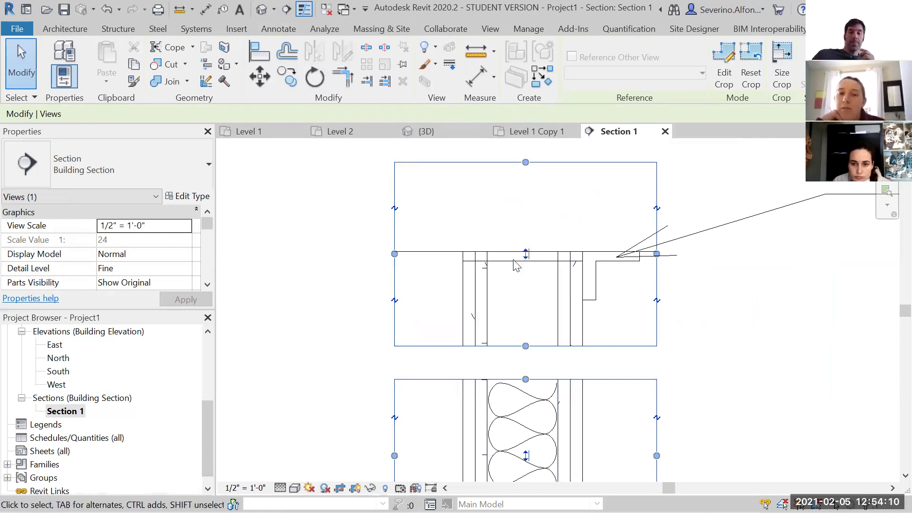
mouse_move(526, 254)
mouse_down()
mouse_move(529, 217)
mouse_move(527, 260)
mouse_up()
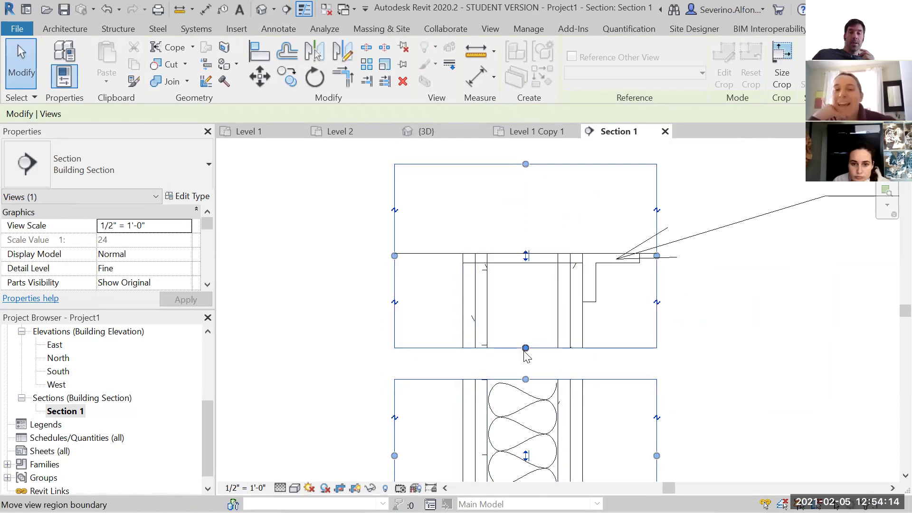
Step: Shorten the uppermost view region from its lower edge and move it slightly down towards the middle region
scroll(500, 331, down, 1)
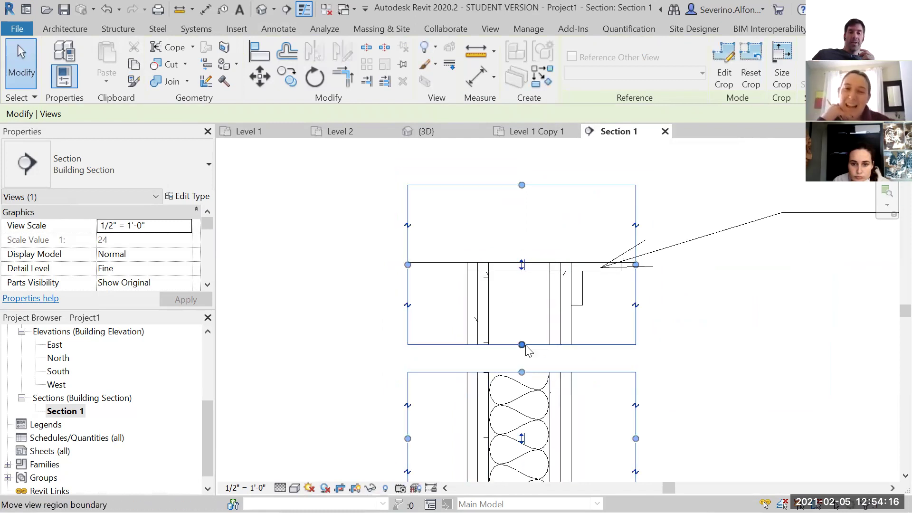
mouse_move(523, 346)
mouse_down()
mouse_move(523, 304)
mouse_move(523, 337)
mouse_up()
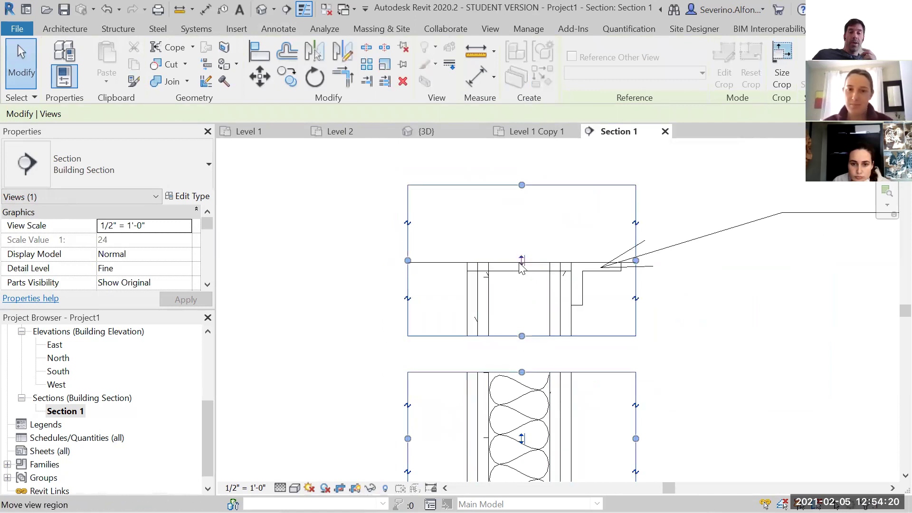
mouse_move(521, 260)
mouse_down()
mouse_move(522, 232)
mouse_move(521, 267)
mouse_up()
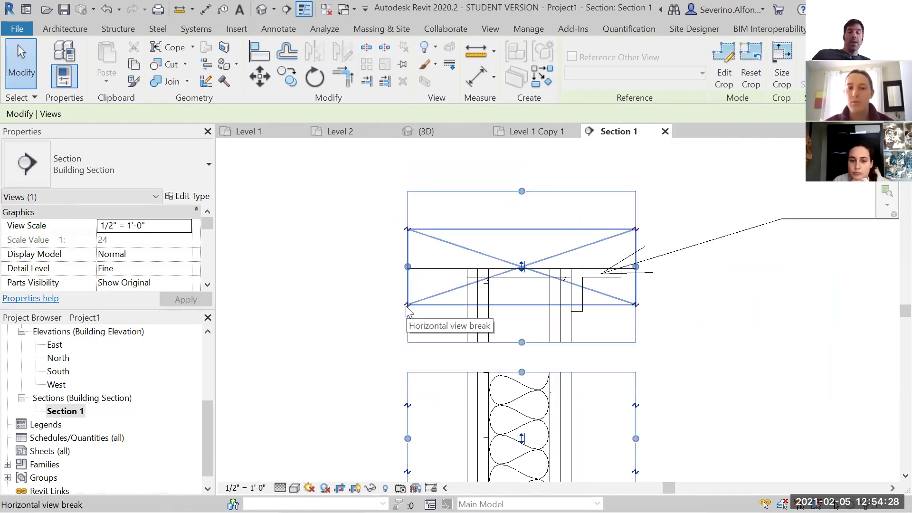
Step: Split the lowest view region of the section with a horizontal view break
scroll(526, 316, down, 3)
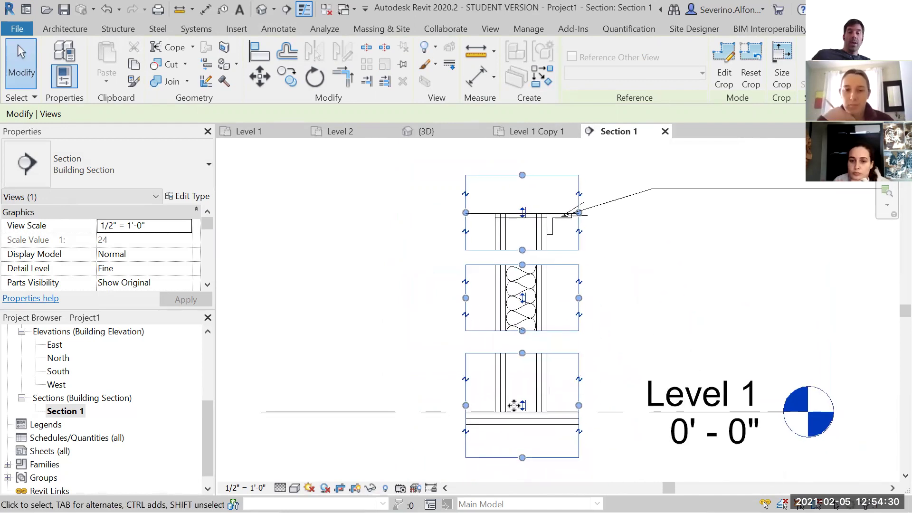
scroll(464, 433, up, 3)
click(452, 431)
scroll(636, 378, down, 1)
middle_drag(636, 378, 625, 244)
drag(562, 257, 559, 310)
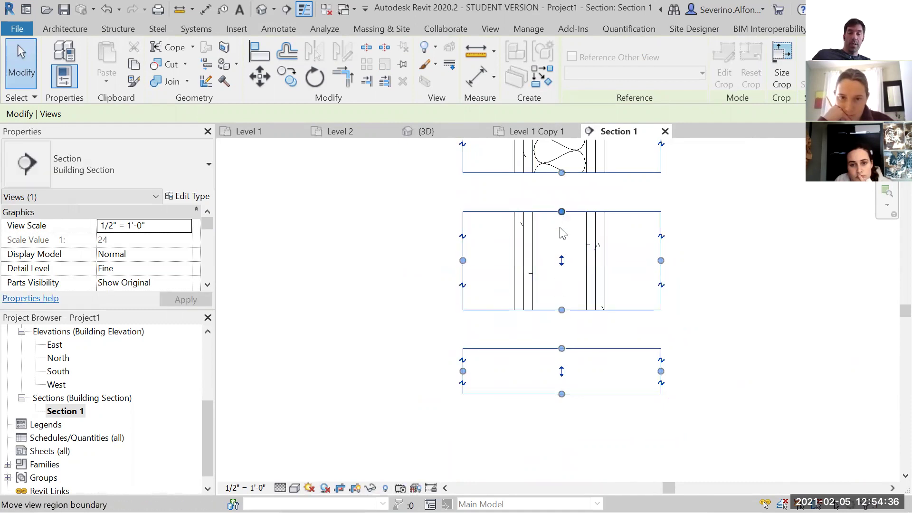
Step: Adjust the wall-base view region's boundaries to take in the floor slab, and move it down close to the empty bottom region
drag(562, 233, 563, 221)
drag(561, 298, 562, 391)
drag(561, 235, 562, 300)
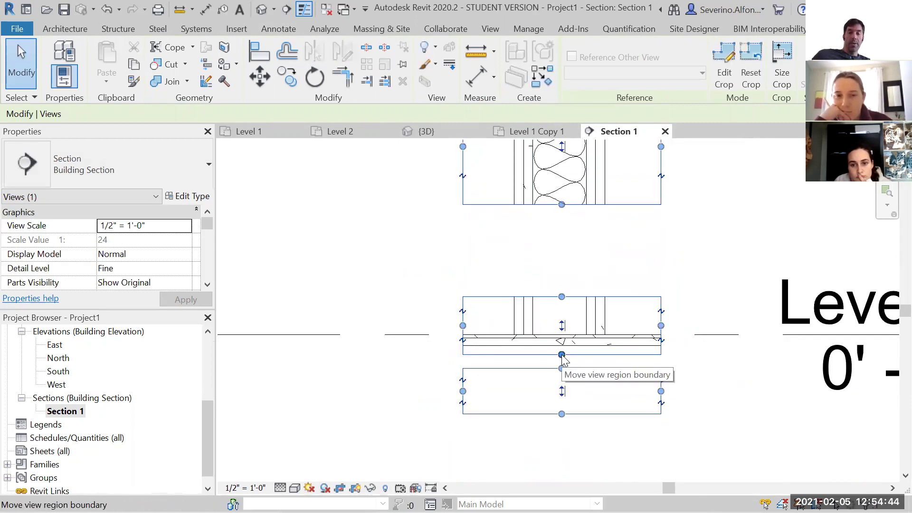
Step: Merge the wall-base region with the bottom region by extending its lower boundary across the gap, and dismiss the warning
drag(562, 357, 569, 377)
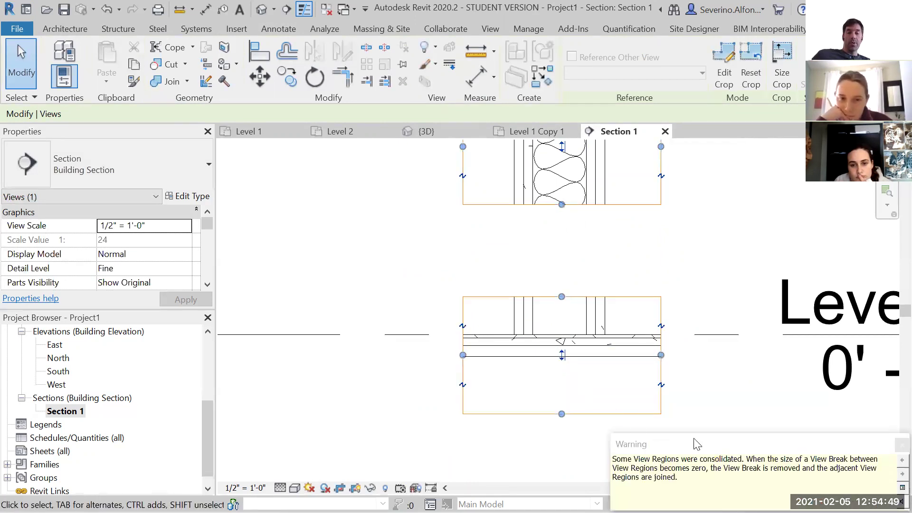
click(901, 445)
click(717, 269)
scroll(719, 257, down, 3)
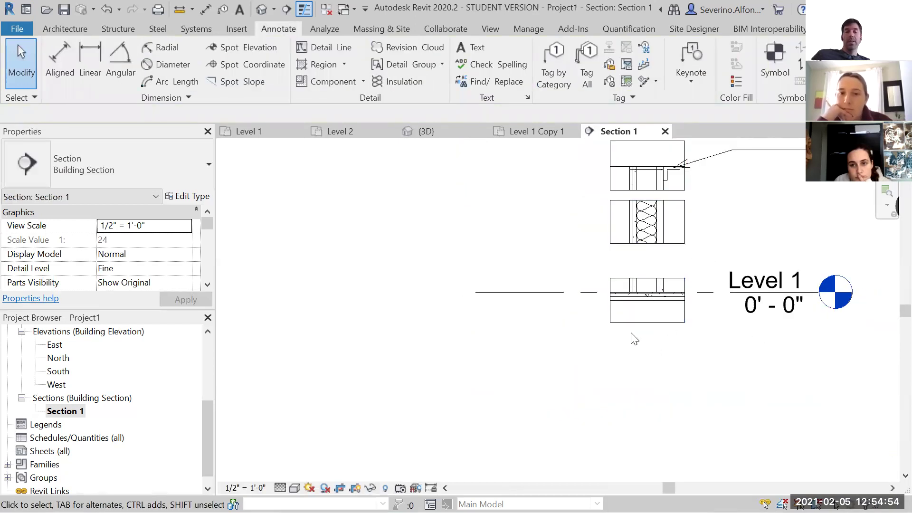
Step: Narrow the section's crop region from both sides so it fits closer around the wall
scroll(634, 257, up, 2)
scroll(592, 224, up, 2)
click(580, 218)
scroll(586, 173, up, 2)
scroll(579, 230, down, 1)
drag(577, 224, 604, 224)
scroll(747, 266, down, 2)
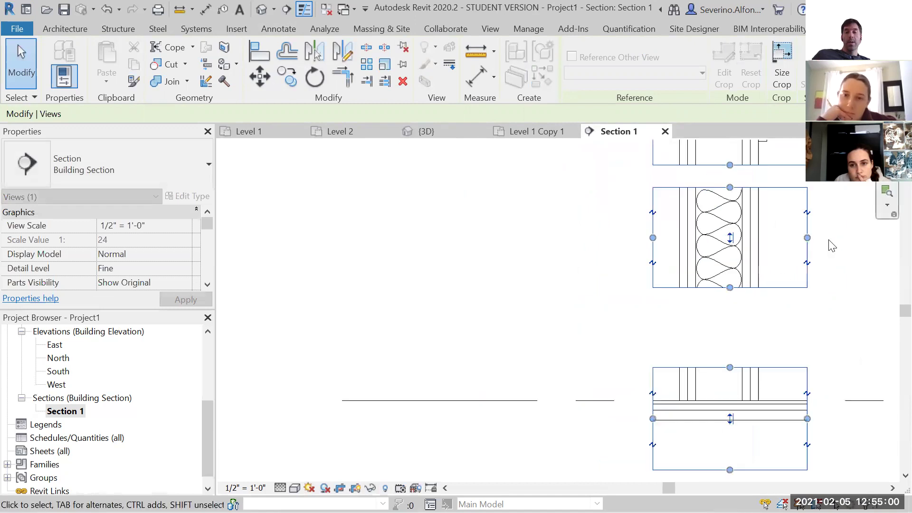
drag(806, 235, 784, 238)
Step: Move the middle and uppermost view regions down to narrow the gaps between all three, and finish editing the crop region
drag(722, 239, 722, 294)
scroll(821, 295, down, 2)
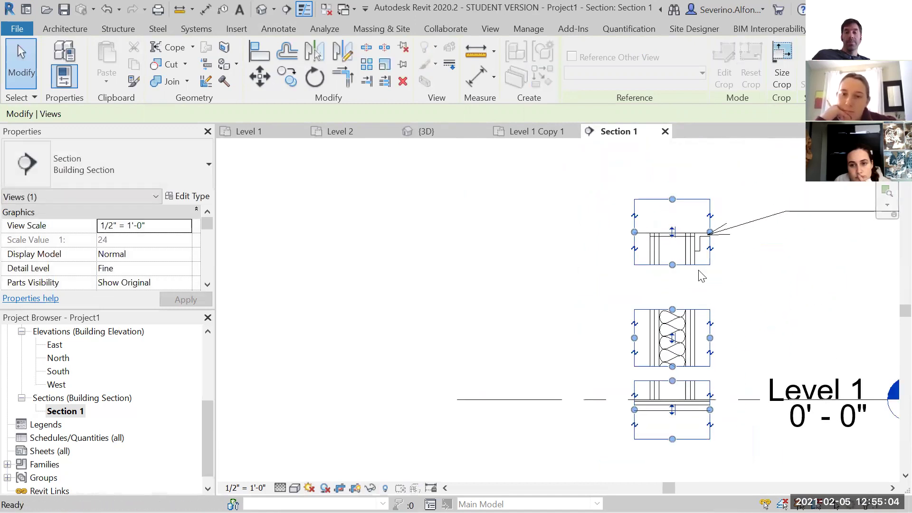
key(Escape)
scroll(796, 338, down, 1)
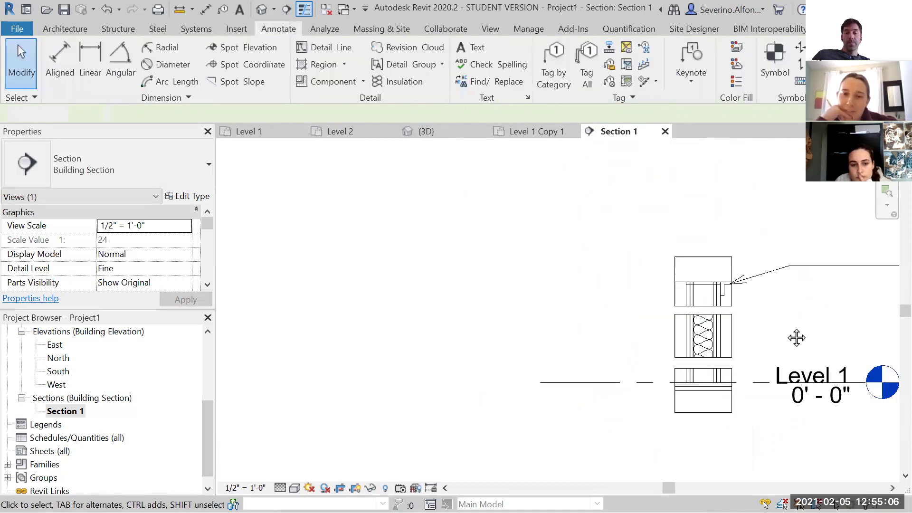
scroll(606, 320, down, 2)
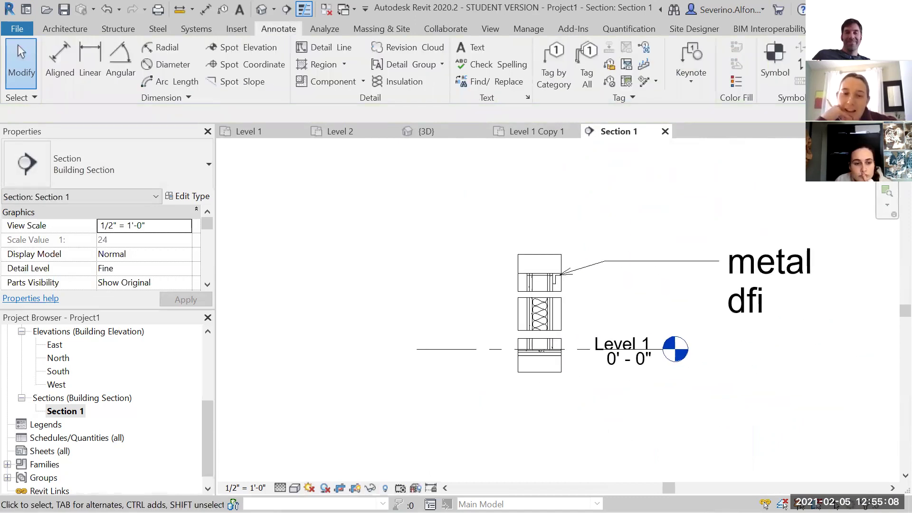